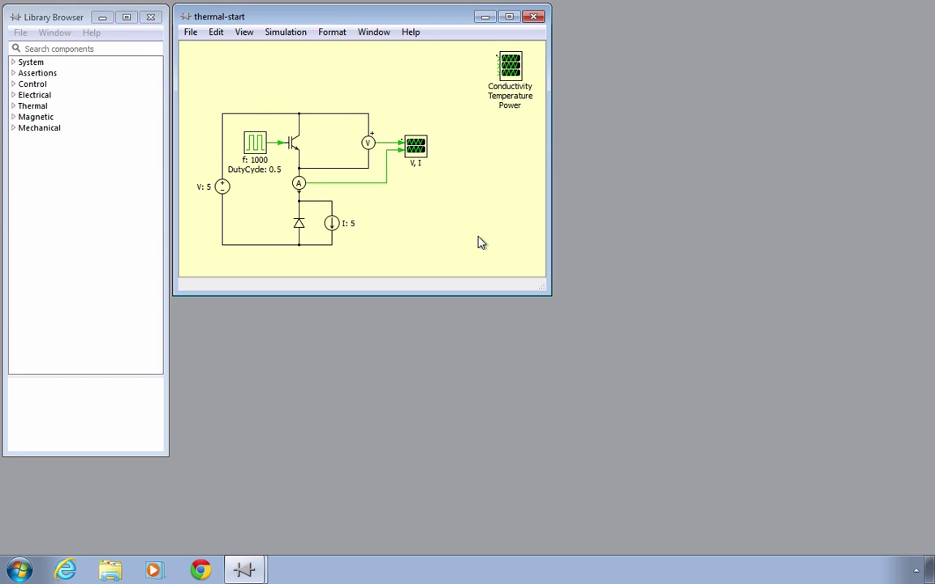
Run the simulation and open the V, I scope to show the IGBT's voltage and current waveforms.
click(299, 33)
click(332, 50)
double_click(416, 149)
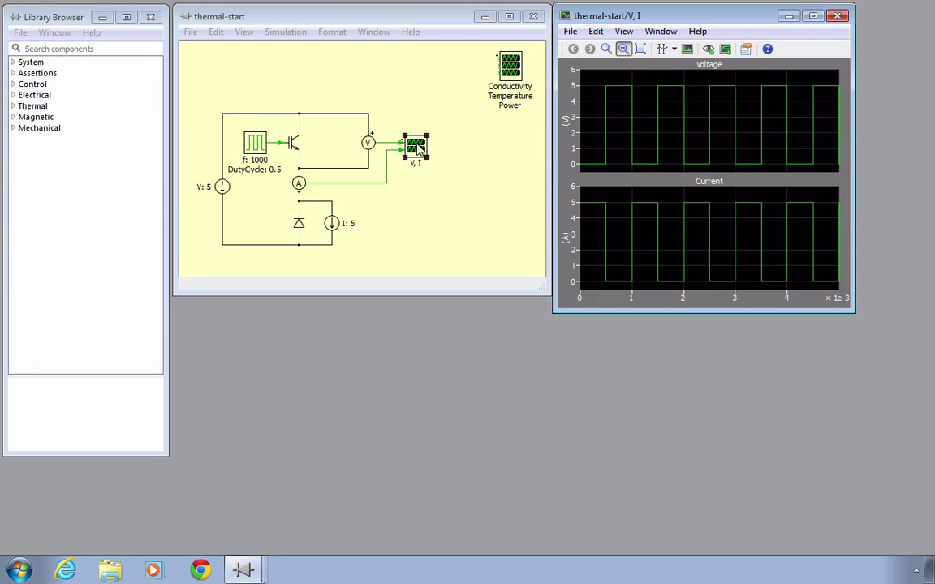
click(478, 171)
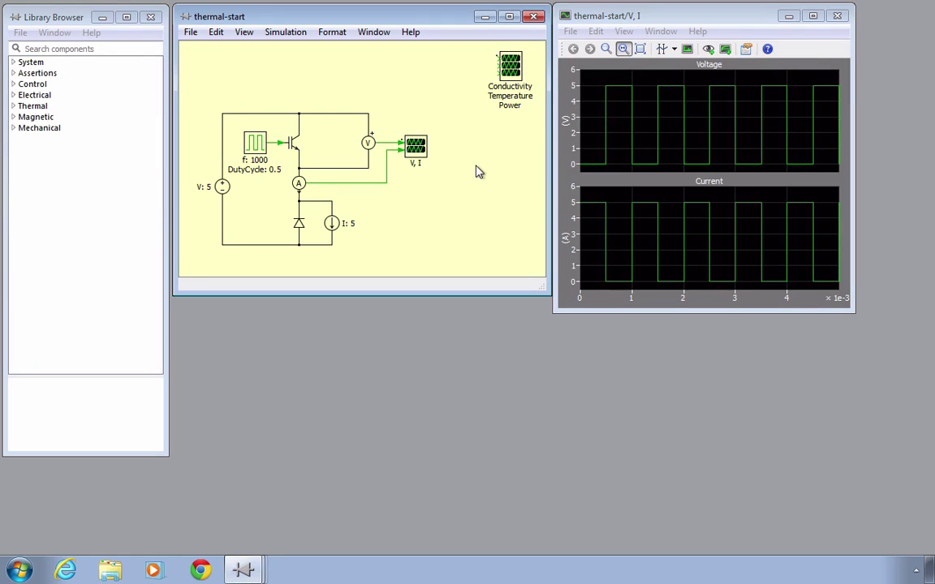
Zoom the V, I scope in on the switching transition around 2.5 ms and inspect the voltage trace.
click(675, 147)
drag(676, 147, 720, 140)
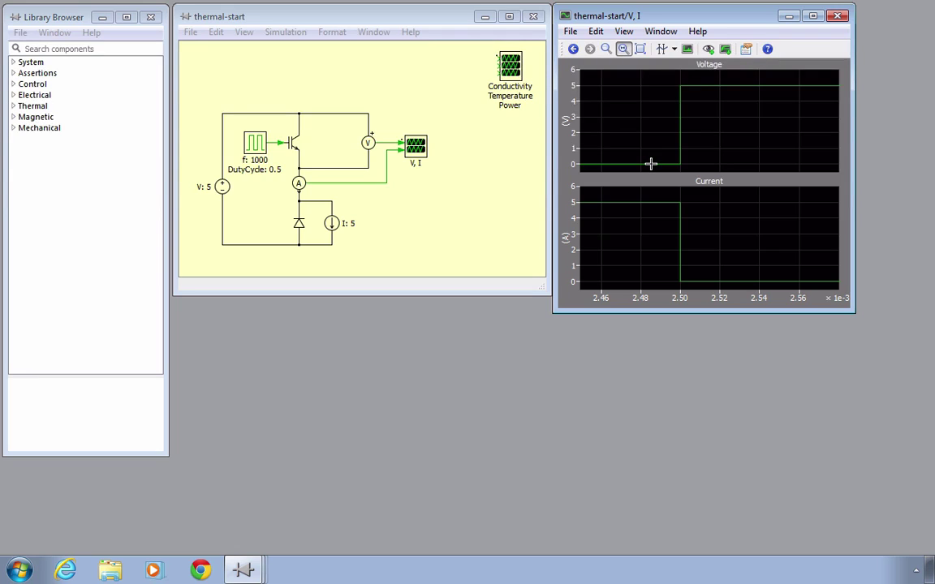
mouse_move(651, 164)
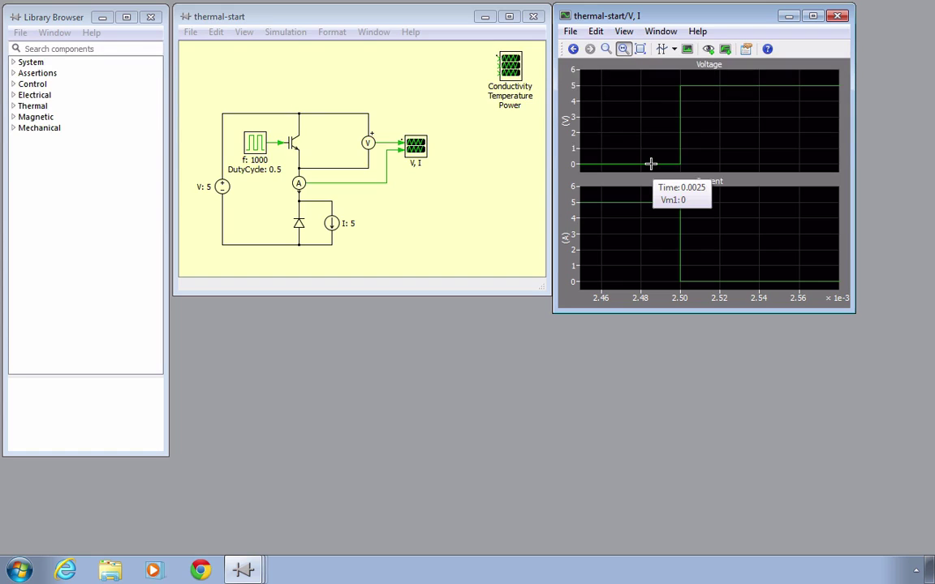
click(467, 204)
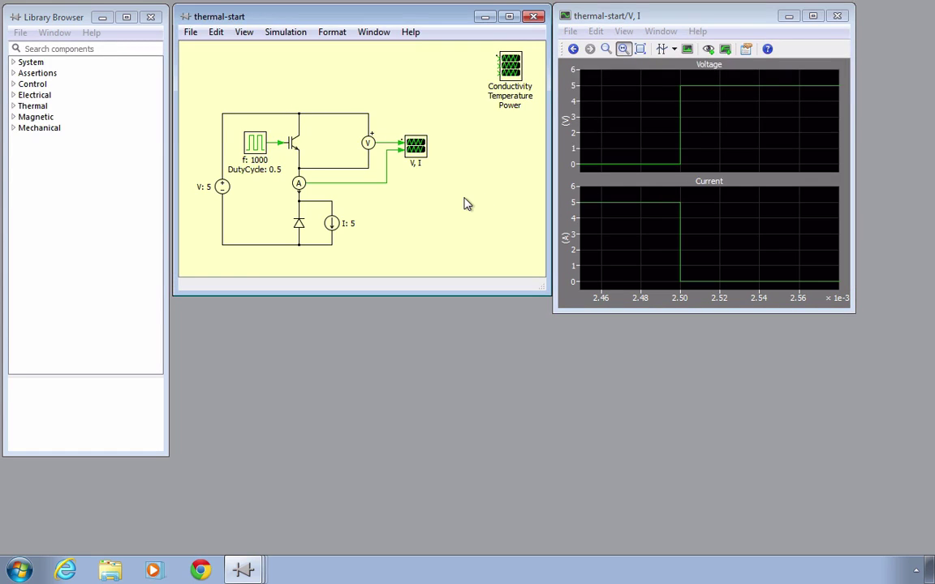
Create a new thermal description from the IGBT's block parameters.
click(291, 143)
double_click(293, 146)
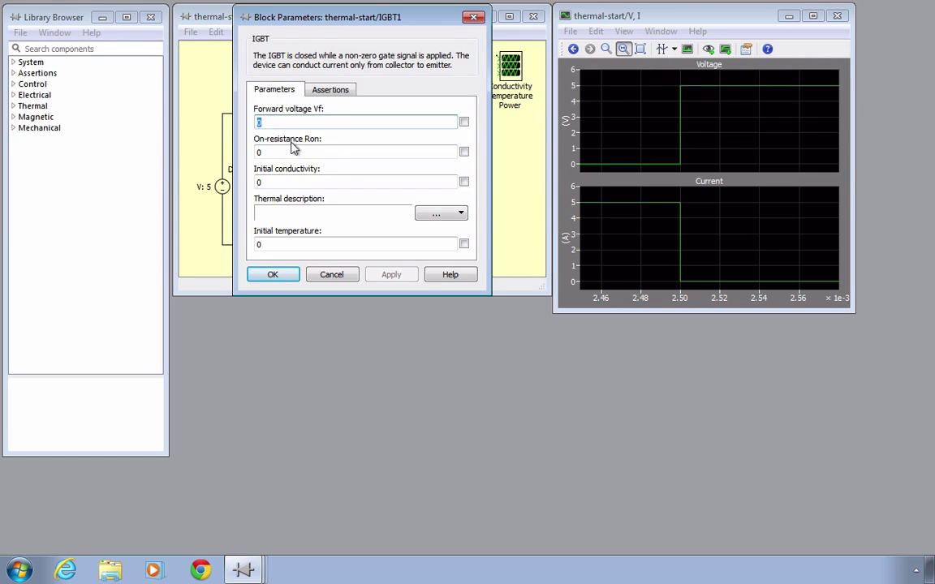
click(461, 215)
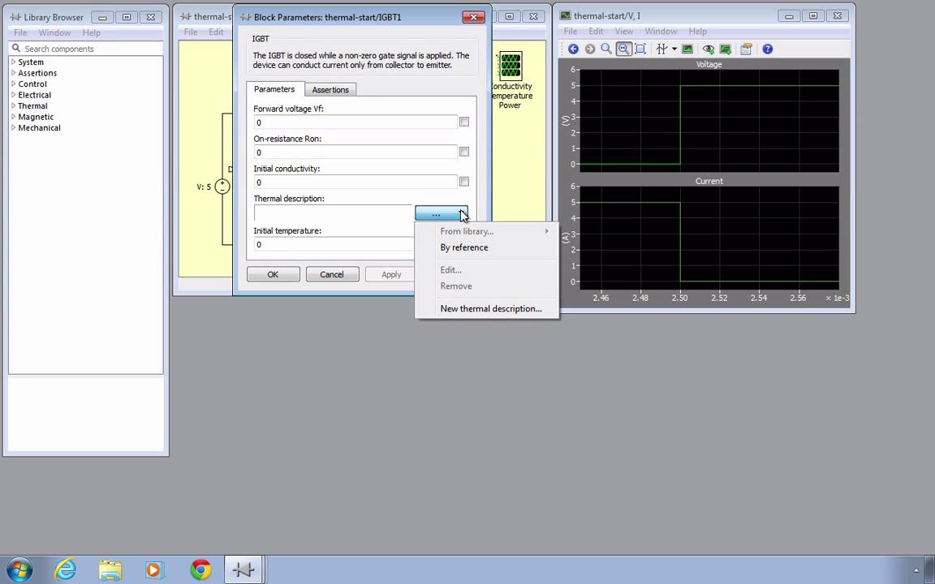
click(544, 311)
drag(532, 303, 550, 301)
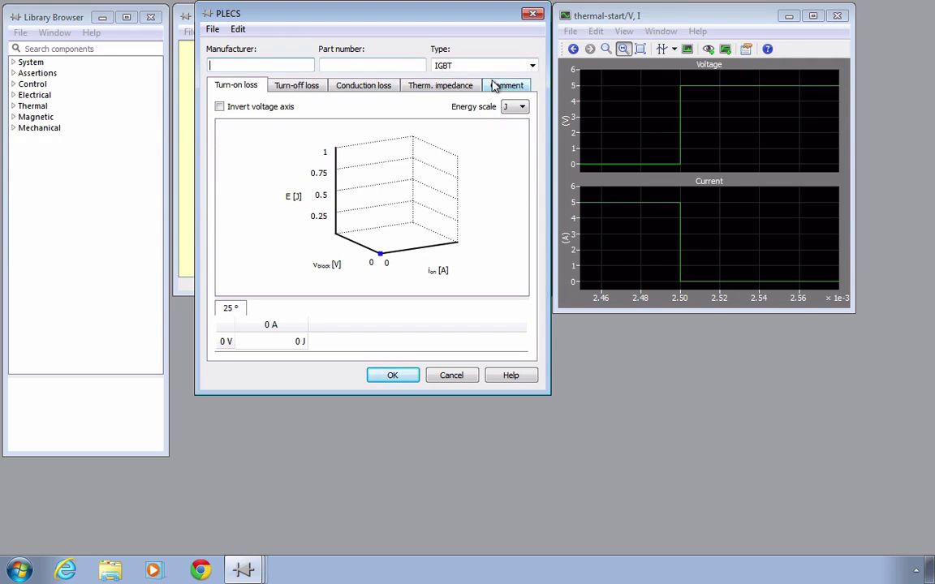
Examine the comment section and the available device types of the thermal description, keeping IGBT as the type.
click(526, 86)
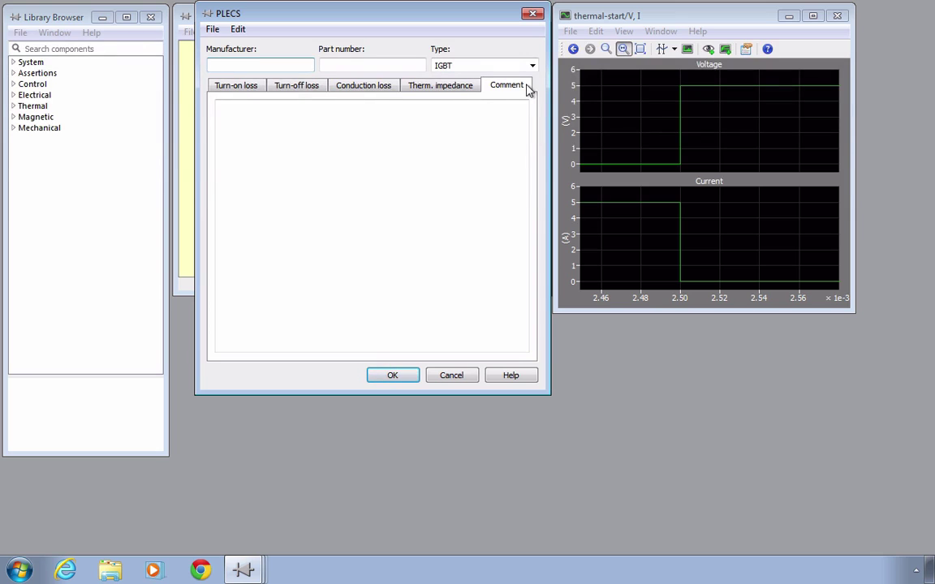
click(533, 67)
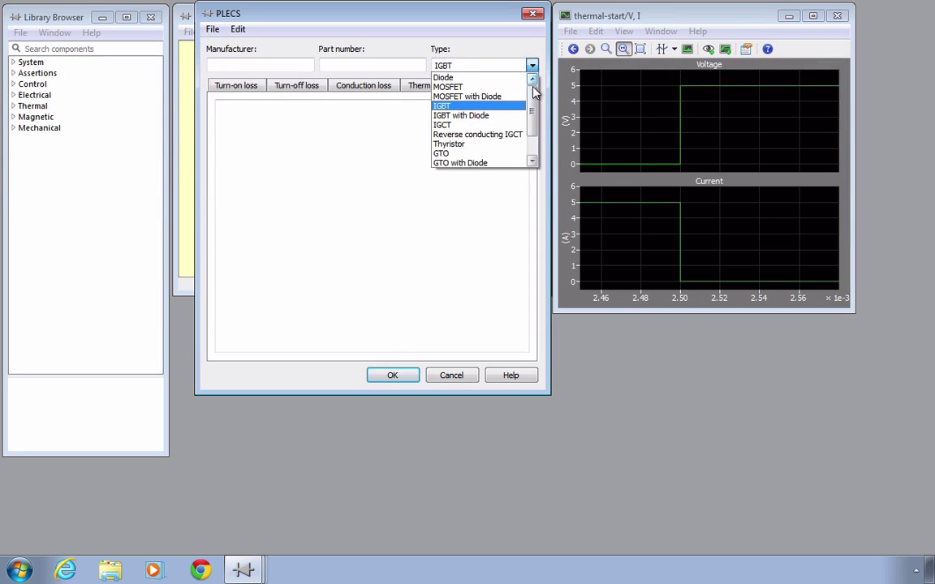
mouse_move(535, 102)
mouse_down()
mouse_move(532, 129)
mouse_move(526, 99)
mouse_up()
click(505, 110)
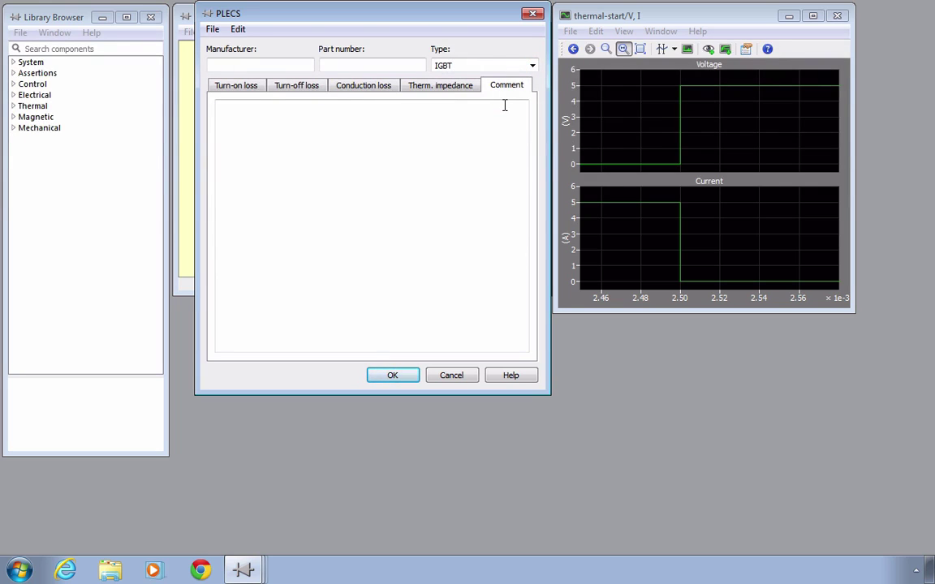
Add a 10 V blocking-voltage value to the turn-on loss table.
click(260, 88)
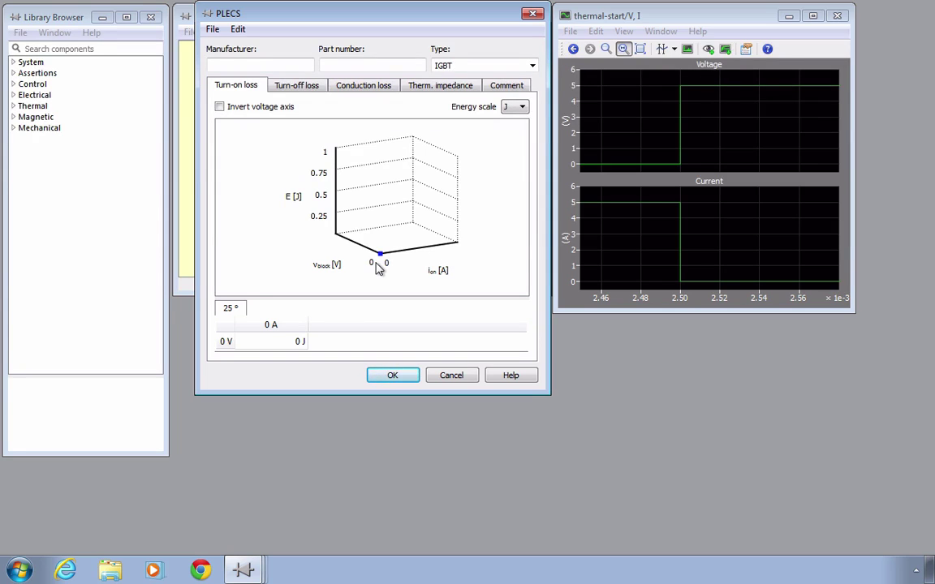
right_click(222, 341)
click(266, 347)
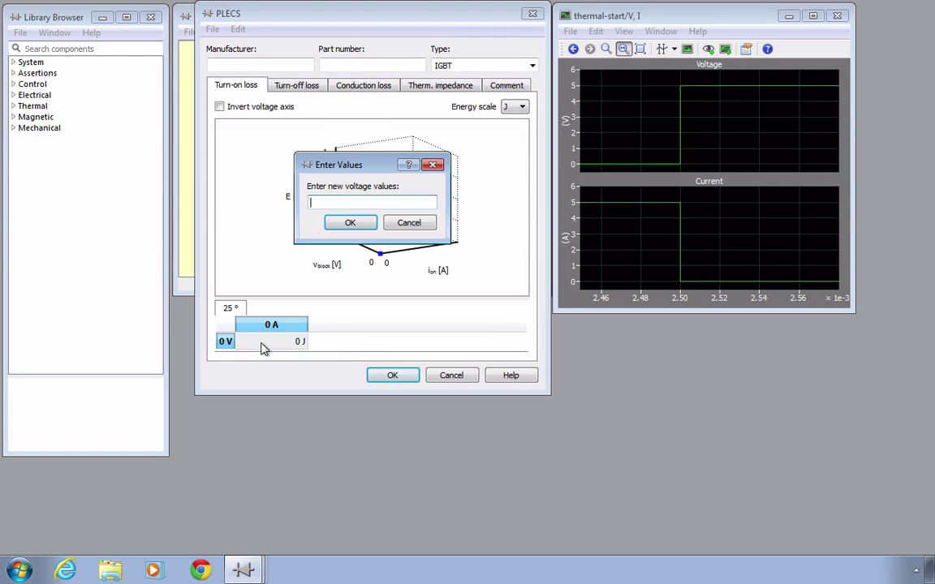
text(10)
click(350, 222)
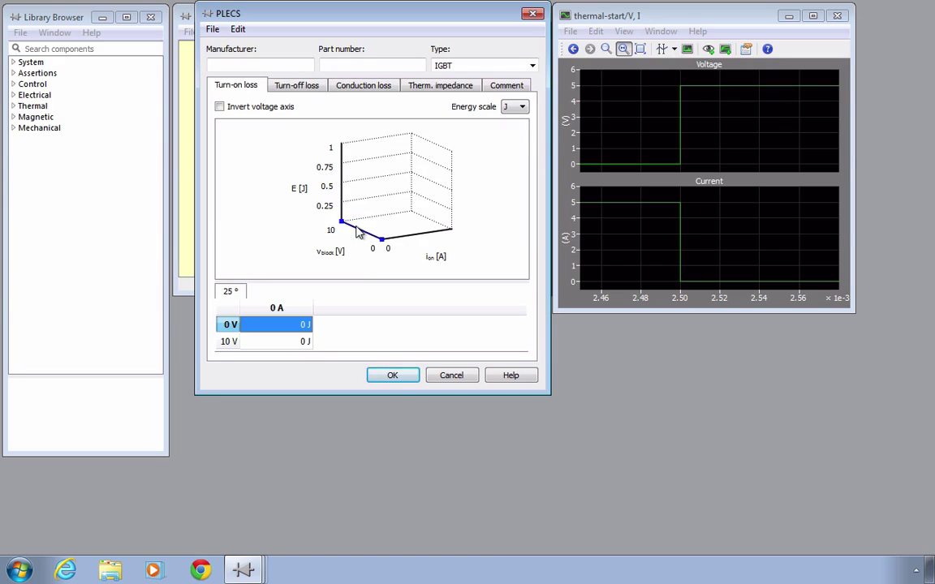
Add current values of 5 A and 10 A to the turn-on loss table.
right_click(306, 308)
click(345, 318)
text(5 10)
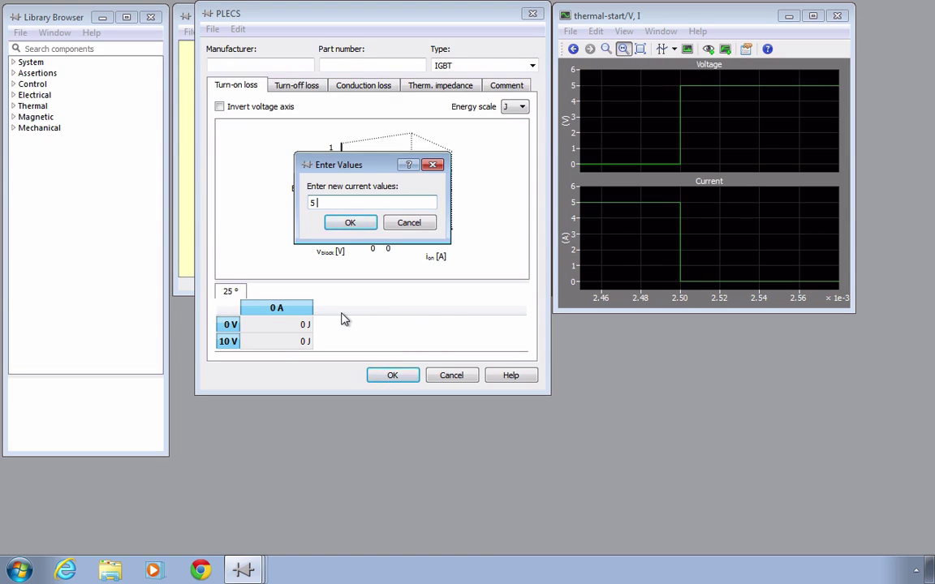
click(349, 222)
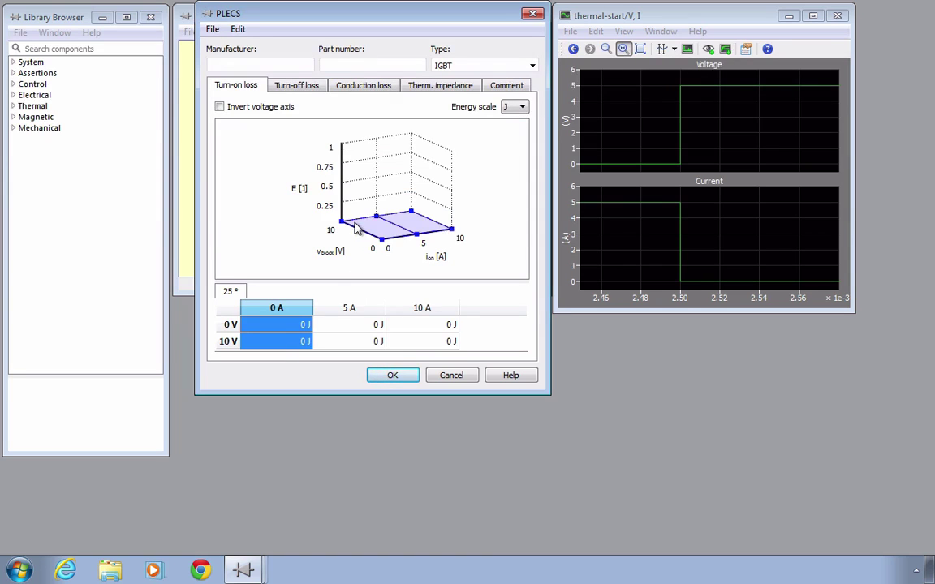
click(482, 339)
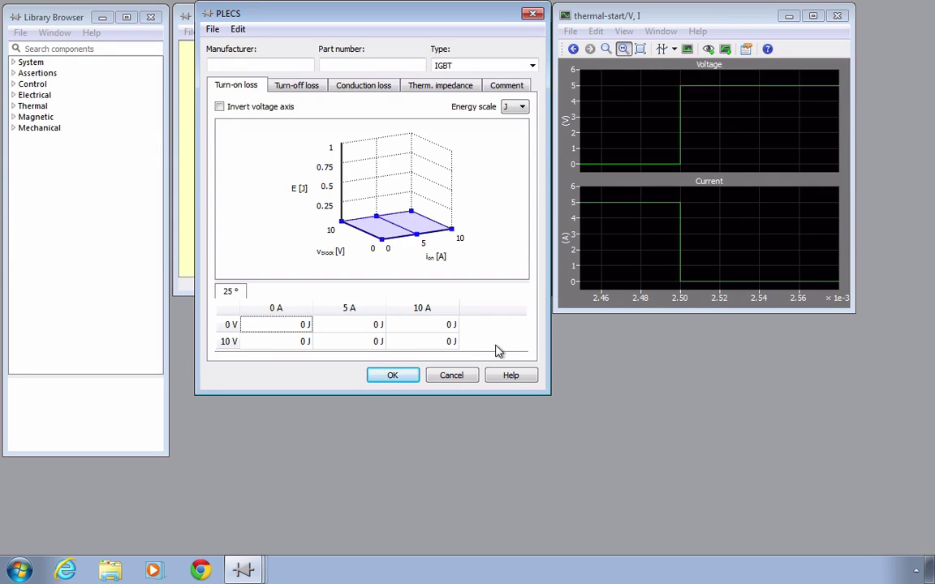
Set the energy scale of the turn-on losses to mJ.
click(521, 108)
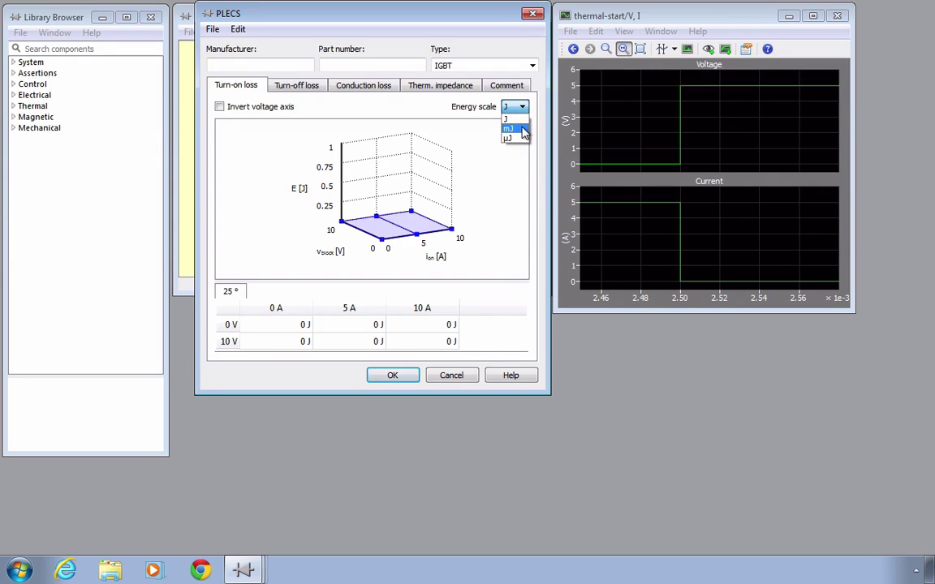
click(522, 128)
click(497, 339)
Enter the 0 V turn-on losses as 0.75 mJ at 5 A and 1.5 mJ at 10 A.
click(303, 325)
click(318, 328)
text(0.75)
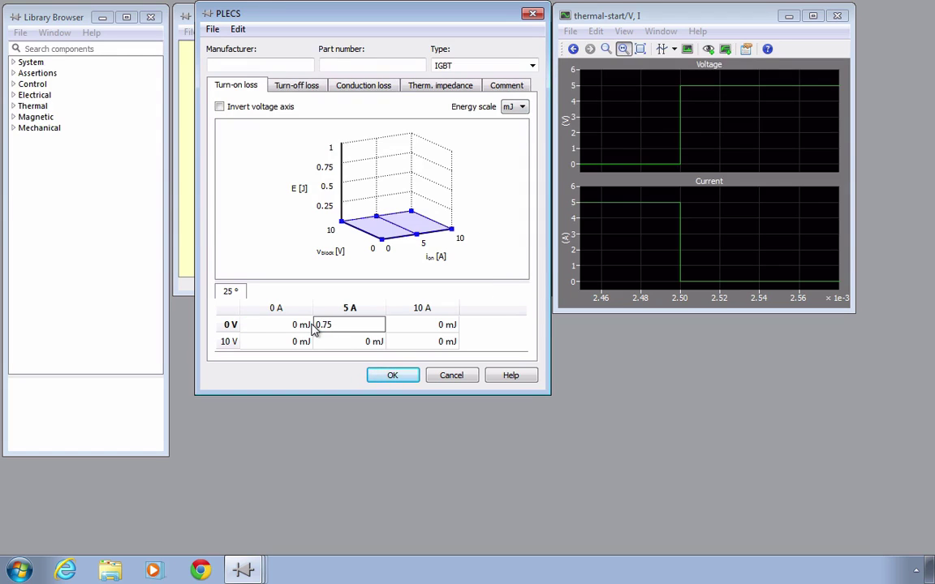
click(447, 328)
text(1.5)
key(Tab)
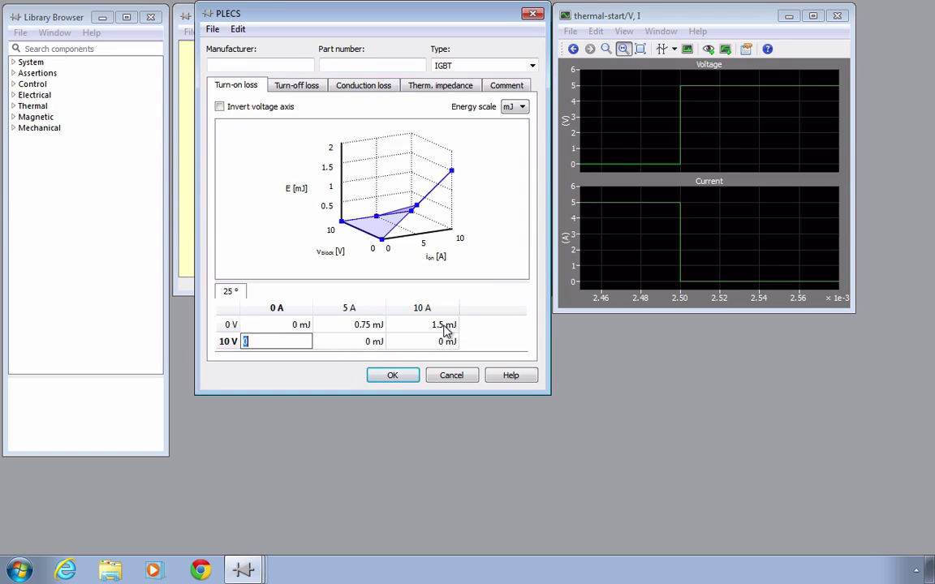
Enter the 10 V turn-on losses as 1.25 mJ at 5 A and 2.5 mJ at 10 A.
key(Tab)
text(1.25)
key(Tab)
text(2.5)
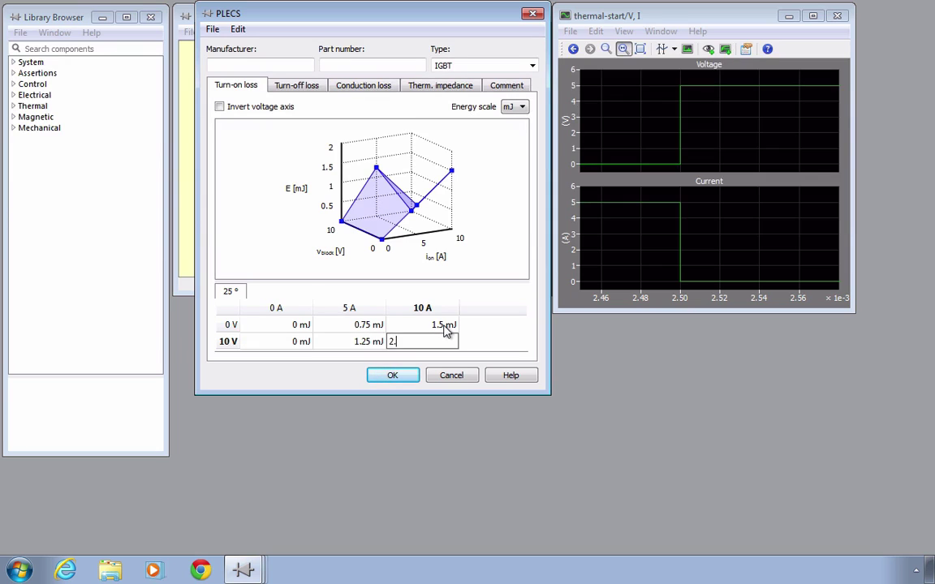
click(501, 336)
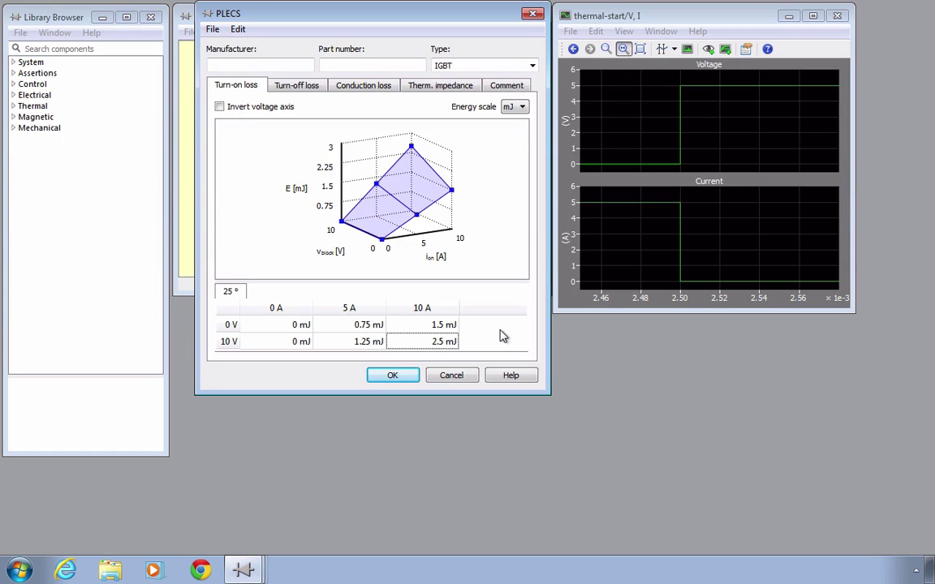
Copy all energy values of the turn-on loss table.
drag(302, 324, 439, 341)
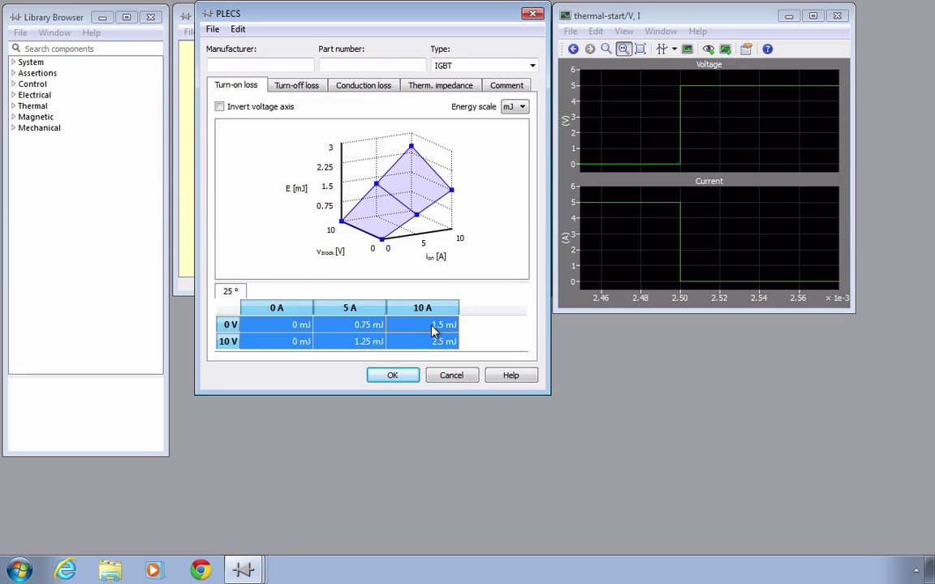
right_click(434, 330)
click(526, 340)
Set the energy scale of the turn-off losses to mJ.
click(316, 88)
click(514, 106)
click(512, 129)
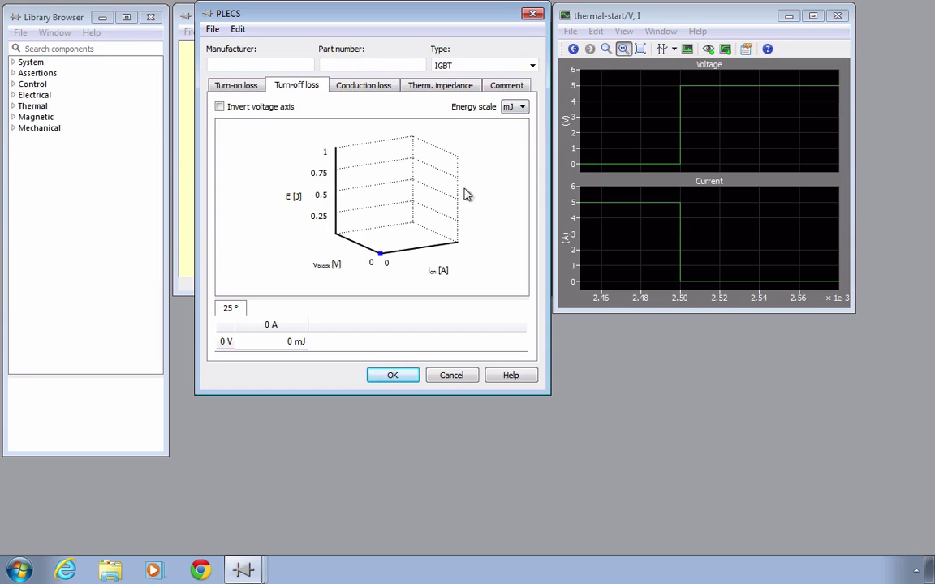
Add current values of 5 A and 10 A and a 10 V voltage value to the turn-off loss table.
right_click(295, 327)
click(325, 331)
text(5 10)
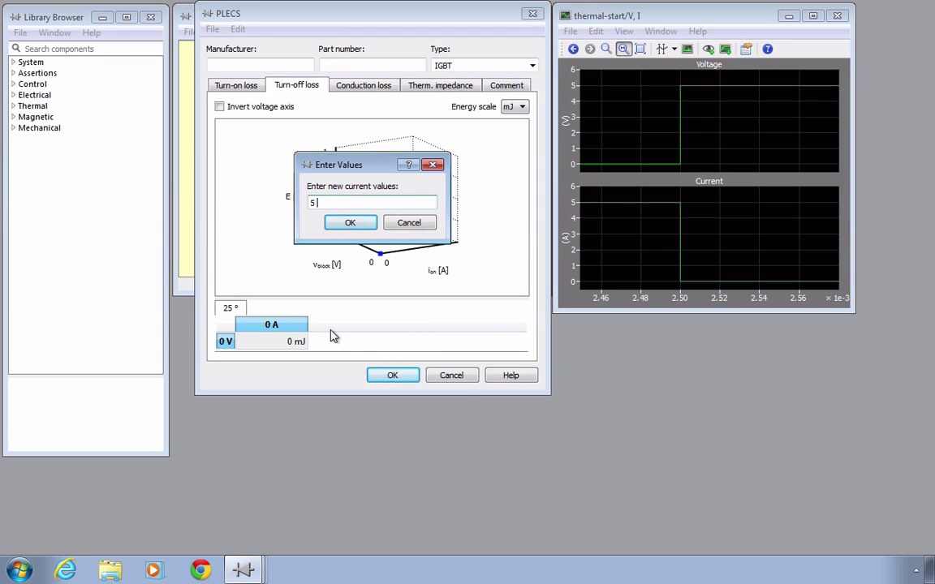
click(350, 223)
right_click(225, 343)
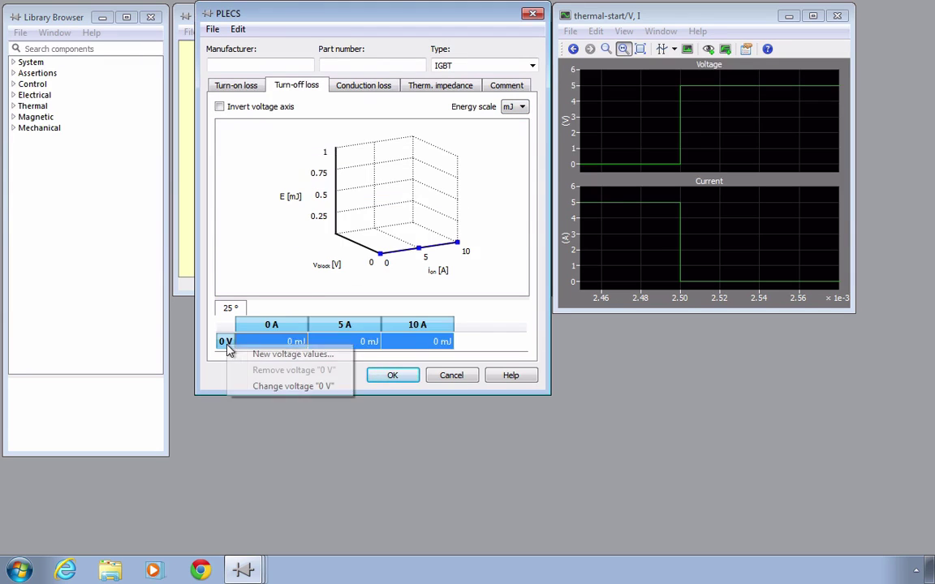
click(255, 355)
text(10)
key(Return)
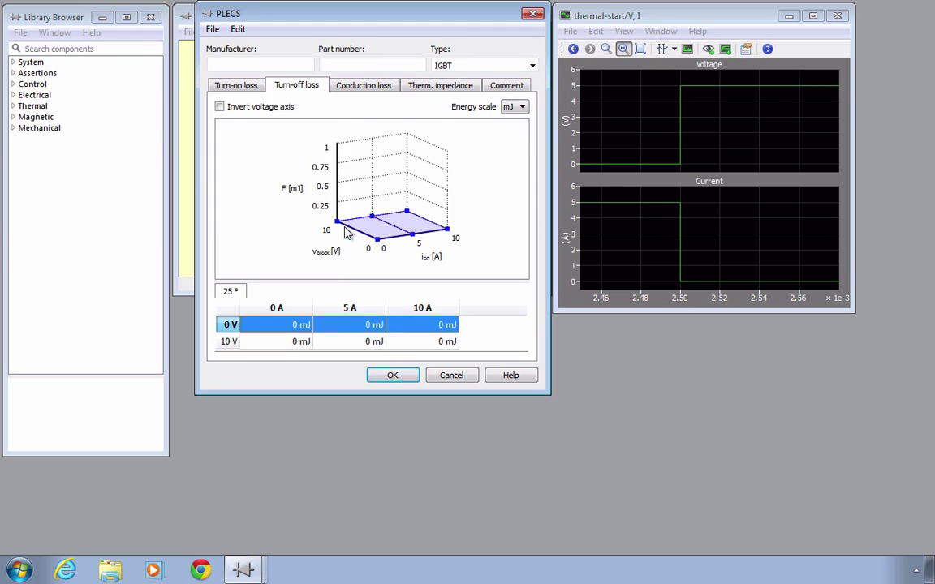
Paste the copied turn-on energies over all cells of the turn-off loss table.
drag(284, 326, 422, 341)
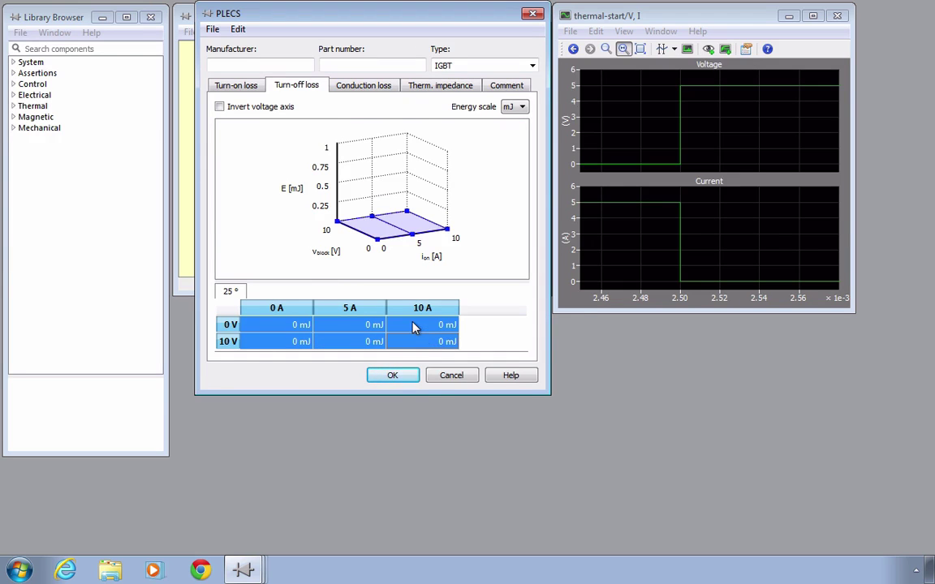
right_click(416, 324)
click(448, 348)
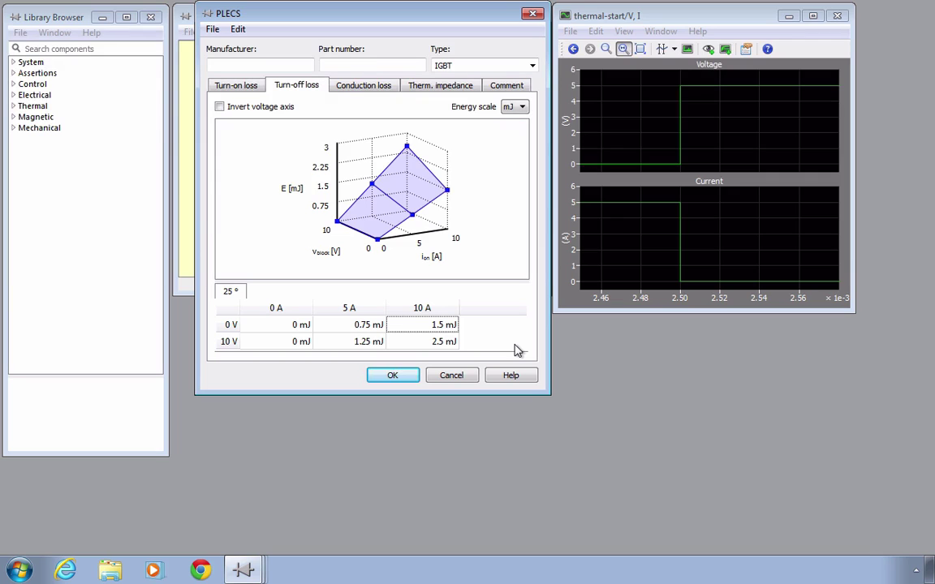
Add a 10 A current value to the conduction loss table.
click(394, 88)
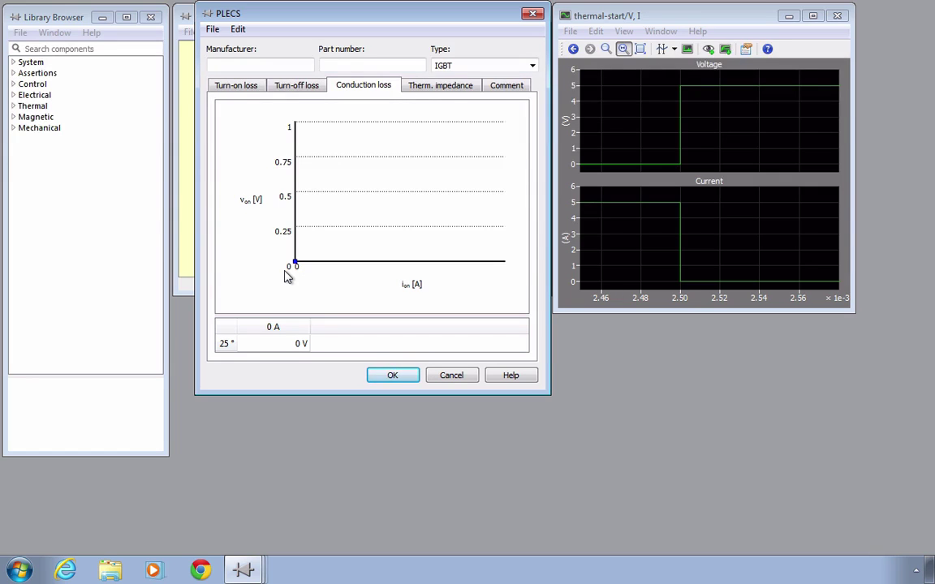
click(295, 325)
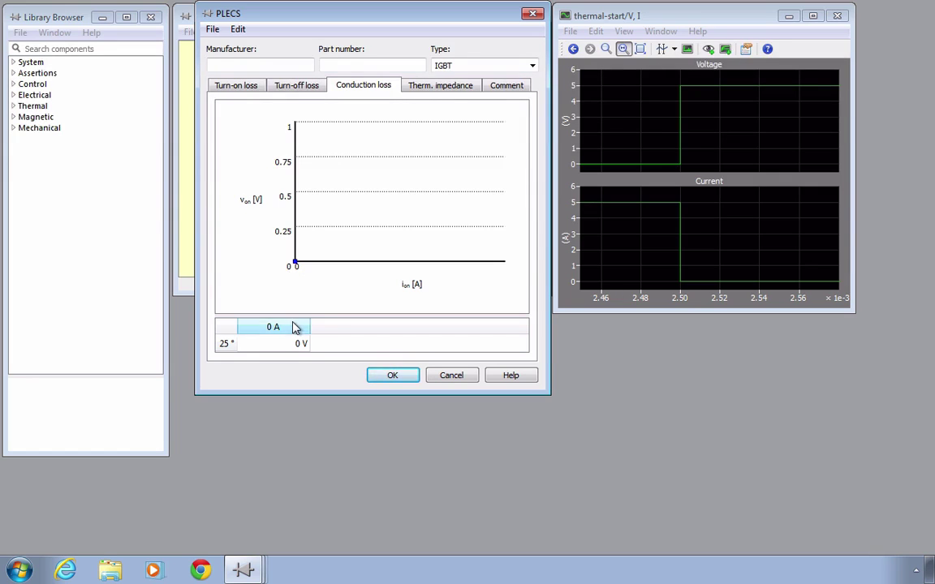
right_click(296, 324)
click(324, 331)
text(10)
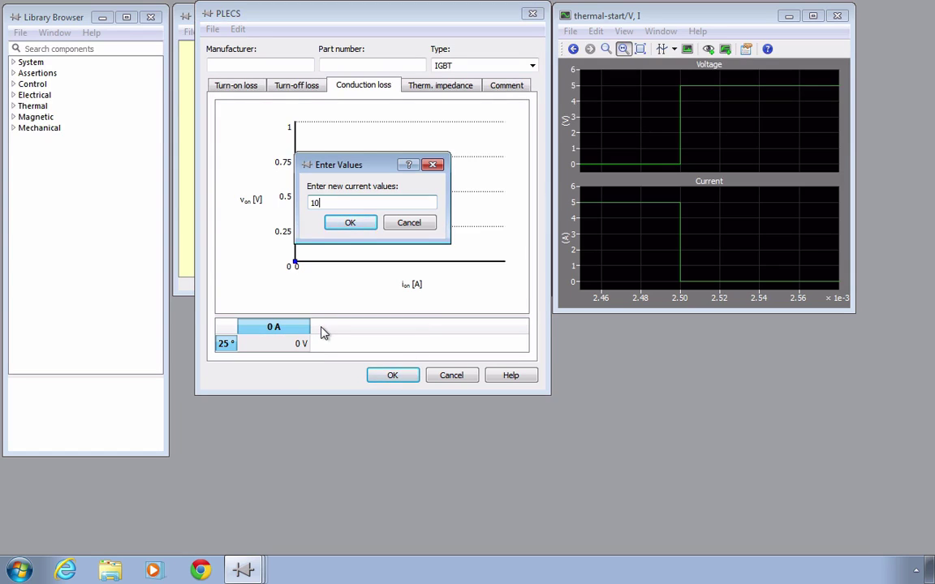
click(357, 224)
Set the conduction on-state voltage at 10 A and 25° to 2 V.
click(346, 326)
double_click(346, 343)
text(2)
key(Return)
click(458, 345)
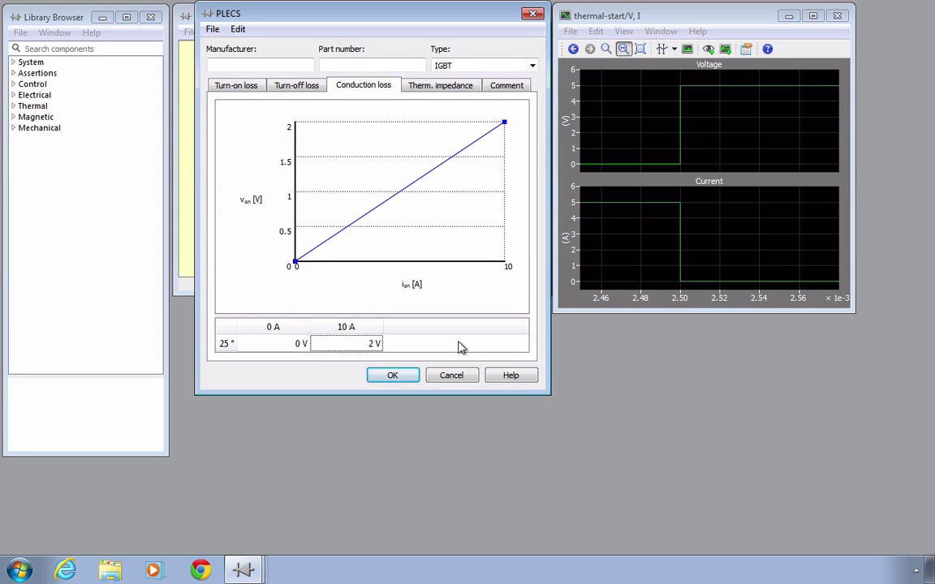
Save the thermal description to the Desktop as SIMPLIFIED_IGBT and close the IGBT's parameters.
click(470, 88)
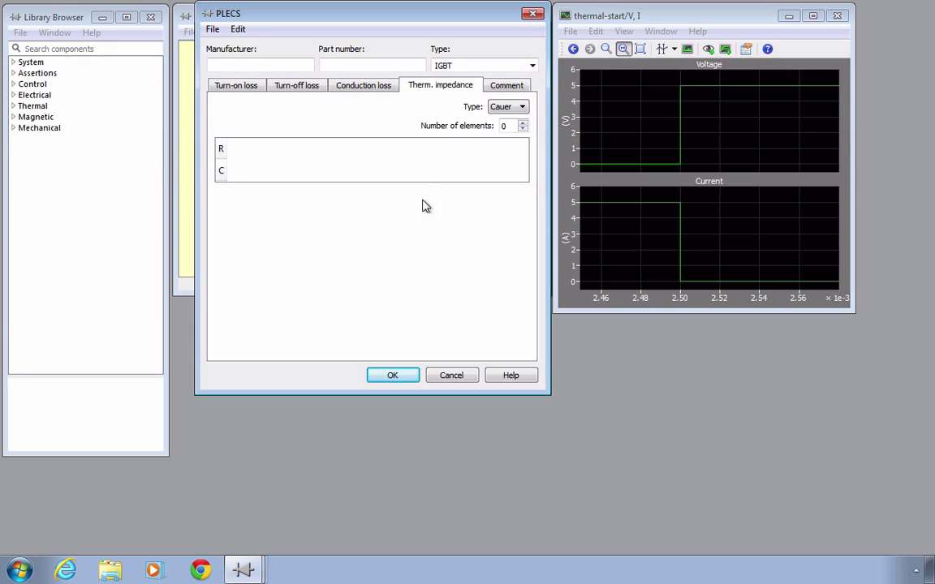
click(413, 376)
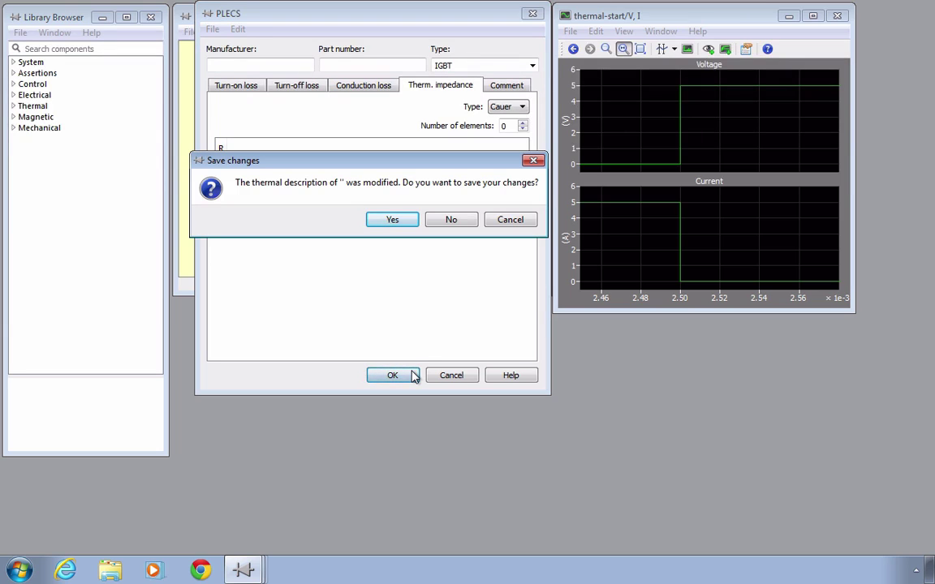
click(405, 221)
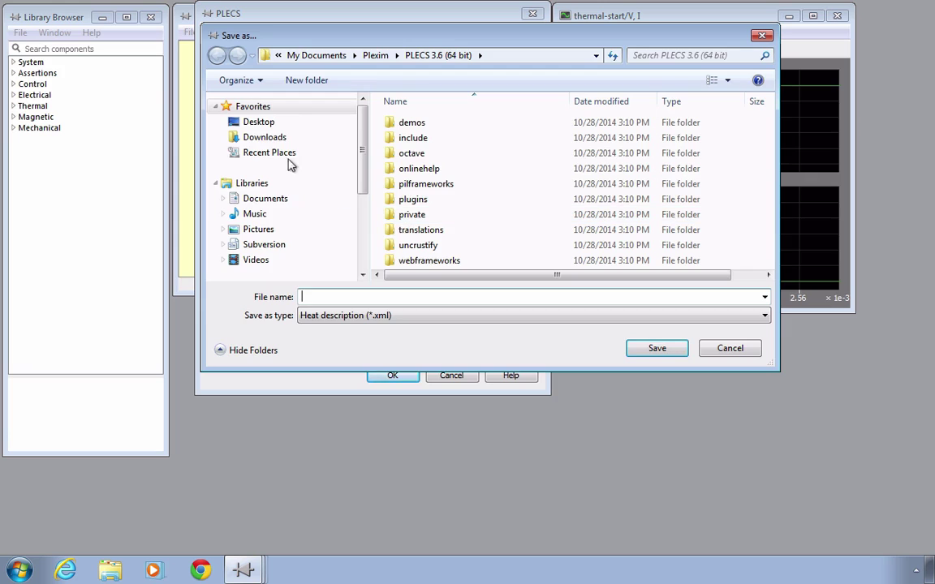
click(264, 126)
click(372, 295)
text(SI)
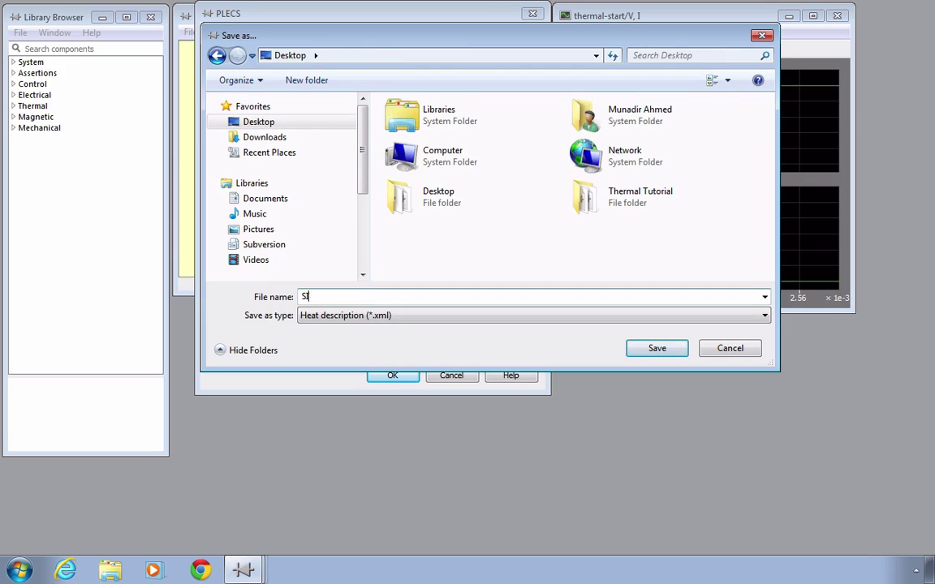
text(MPLIFIED_IGBT)
click(653, 347)
click(284, 275)
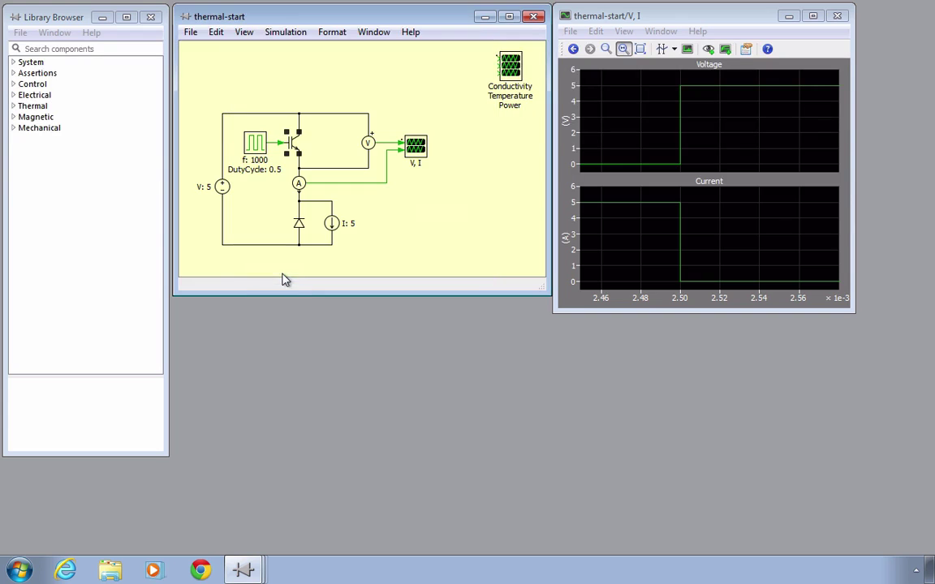
Add the Desktop folder to the thermal description search path in the preferences.
click(191, 33)
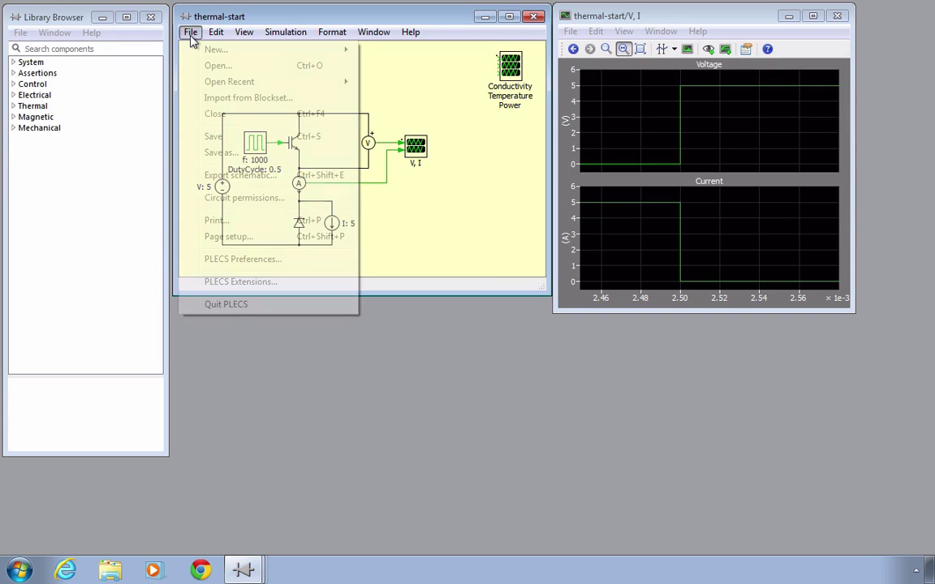
click(305, 260)
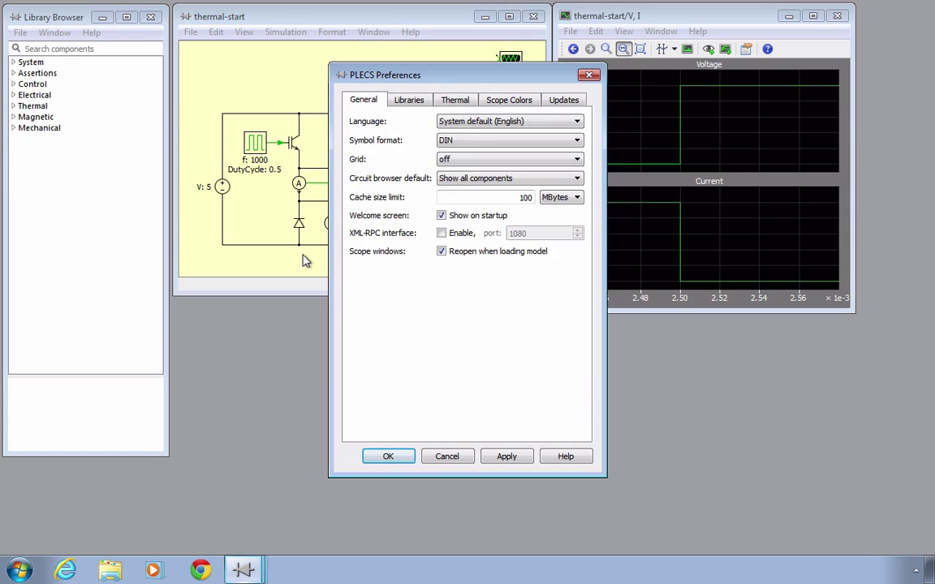
click(455, 102)
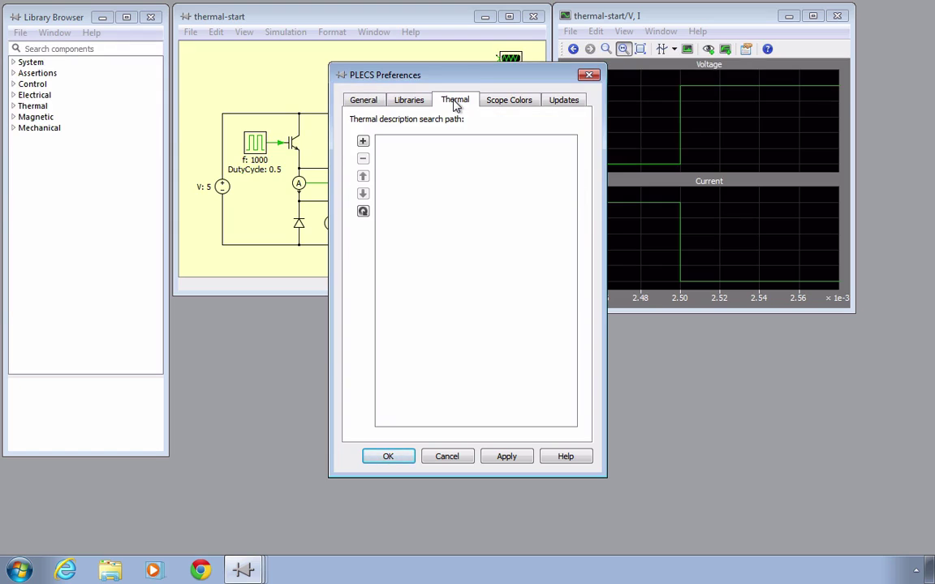
click(362, 141)
click(395, 185)
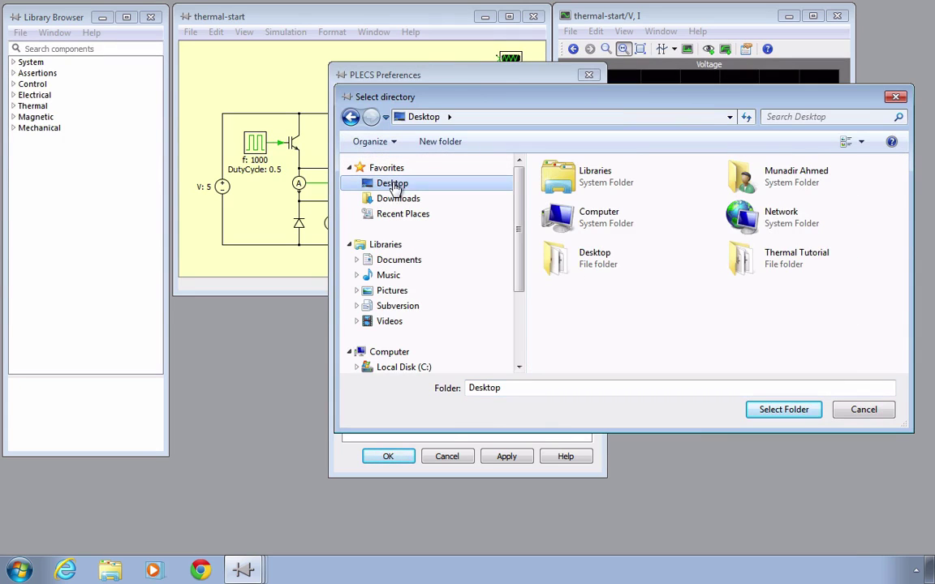
click(769, 412)
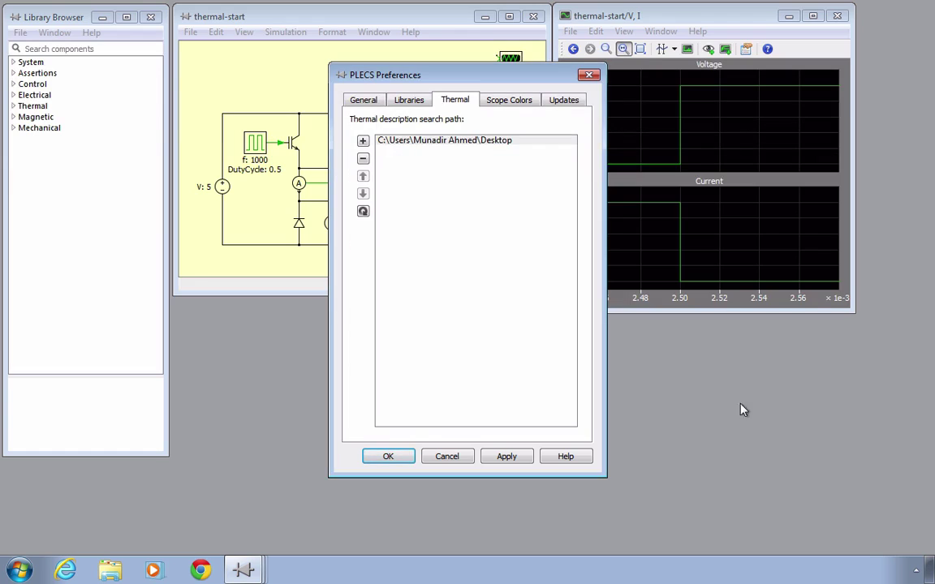
click(387, 456)
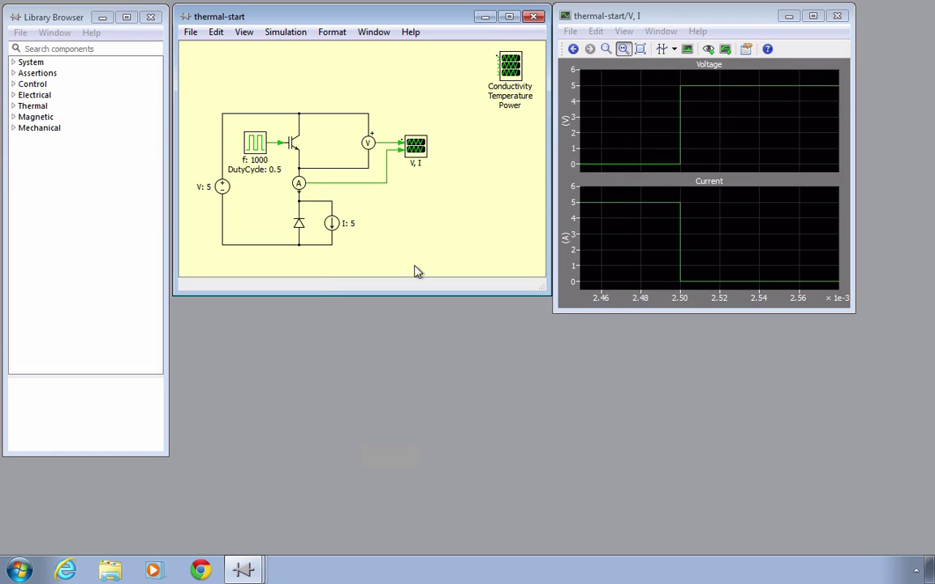
Assign the SIMPLIFIED_IGBT thermal description from the library to the IGBT.
double_click(293, 146)
click(453, 213)
mouse_move(490, 234)
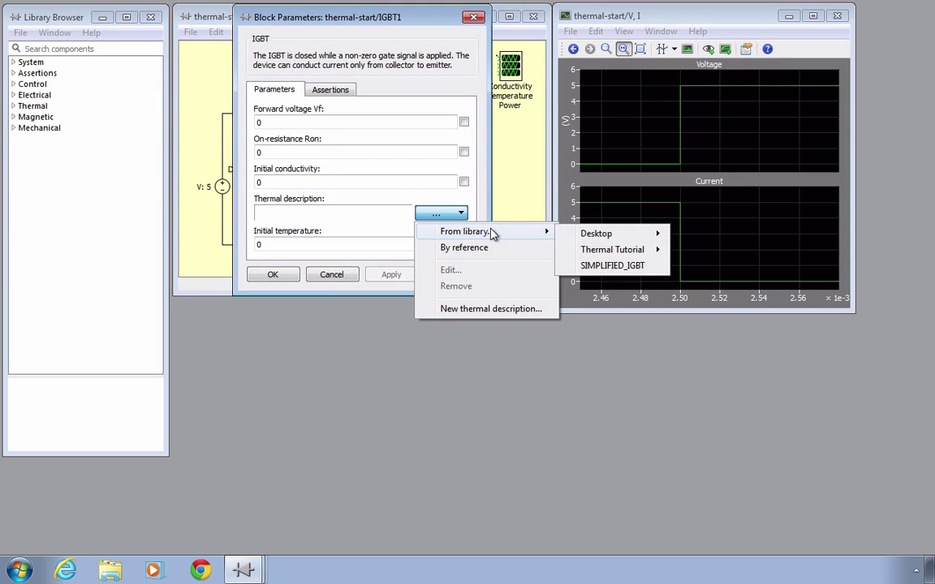
click(641, 266)
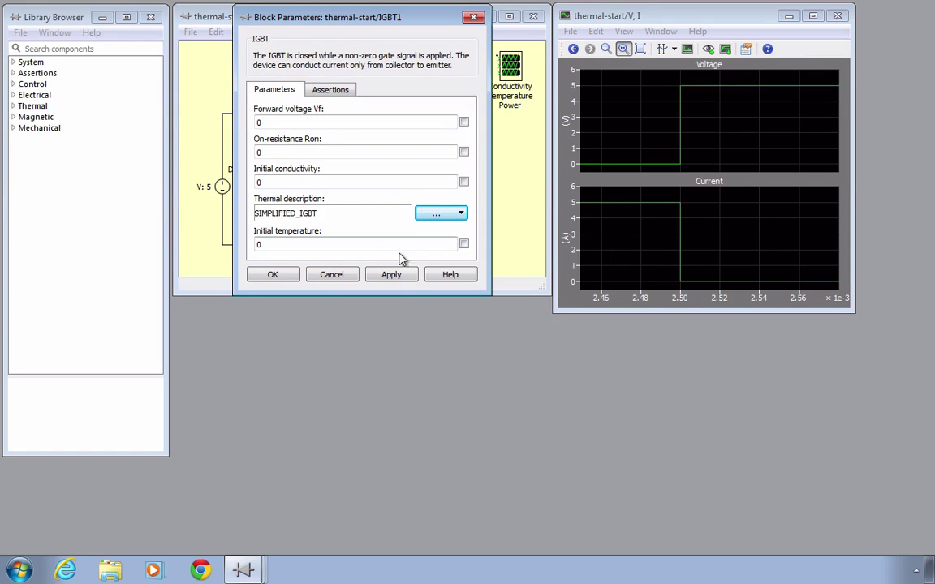
click(290, 275)
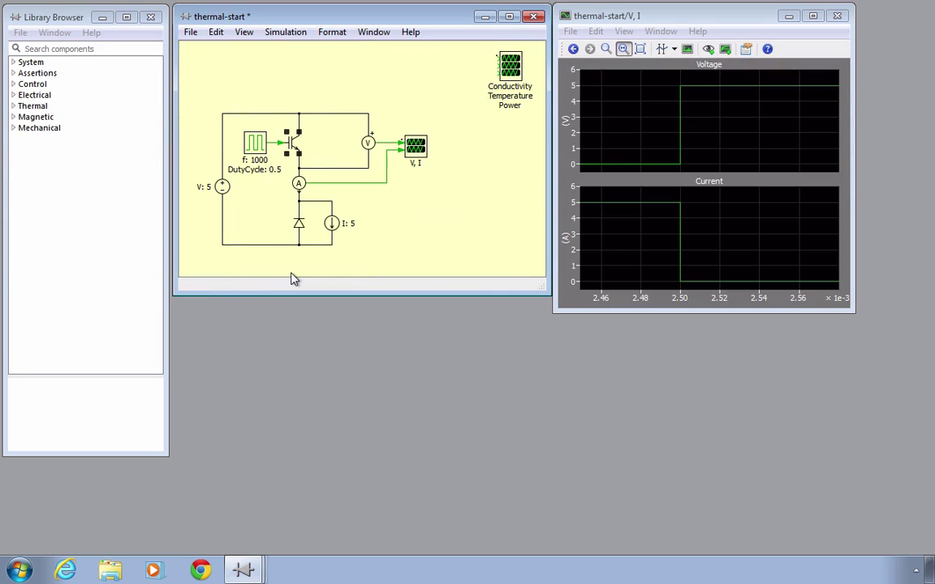
click(291, 265)
Place a Heat Sink over the IGBT with its terminal facing up and hide its name.
click(14, 106)
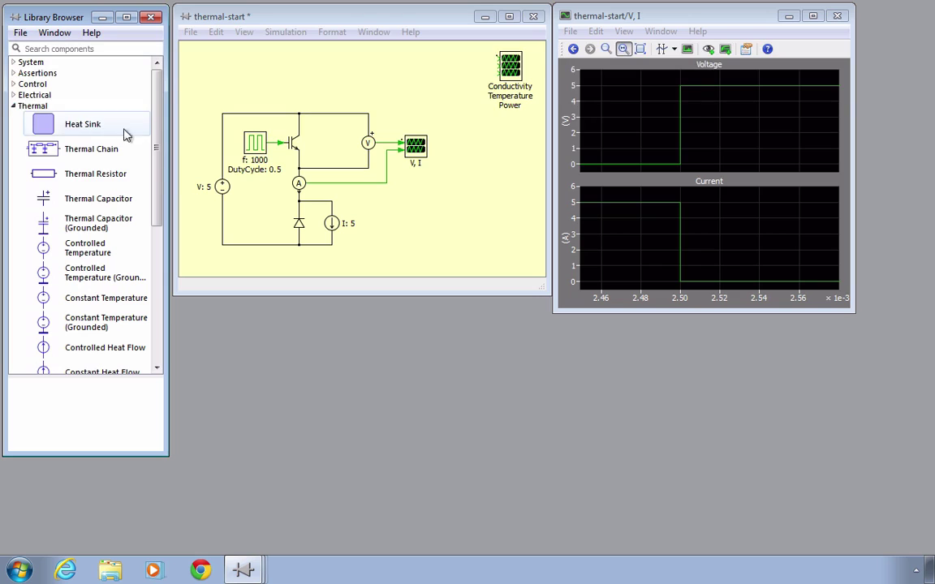
drag(157, 142, 158, 205)
click(49, 73)
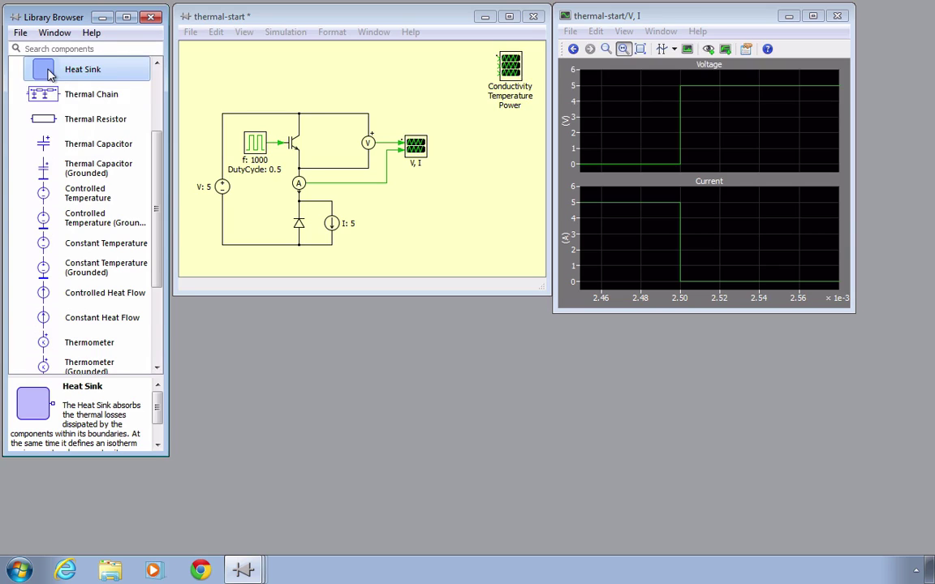
drag(49, 73, 294, 144)
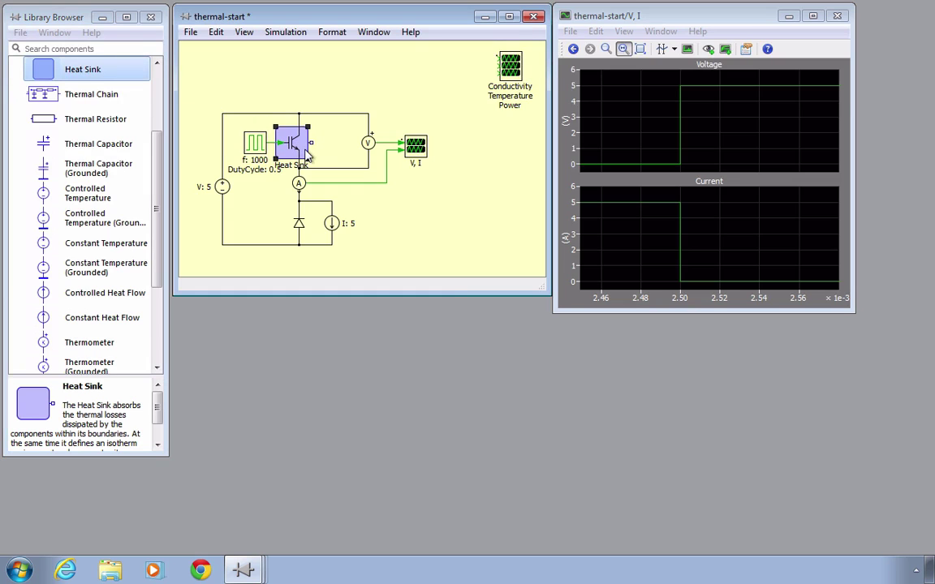
right_click(305, 151)
mouse_move(388, 214)
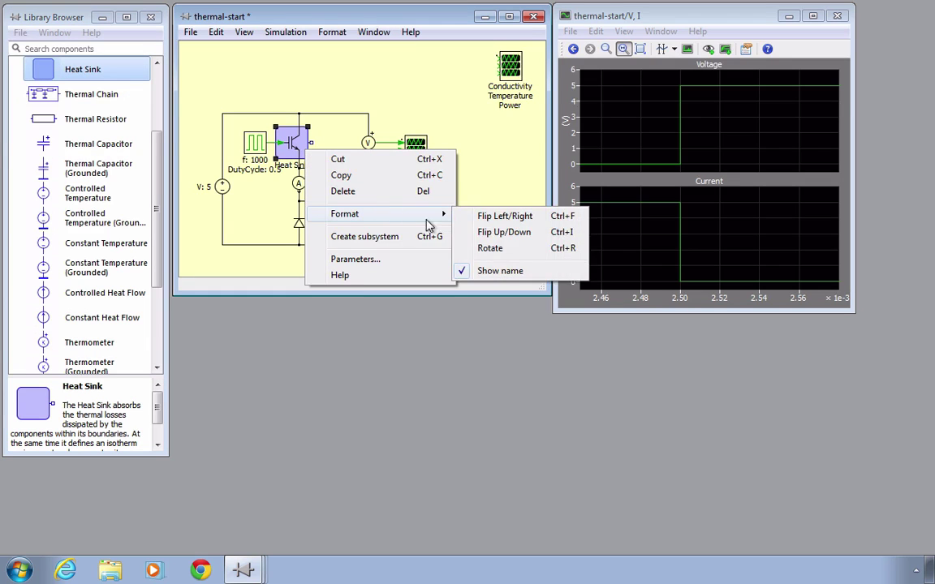
click(501, 268)
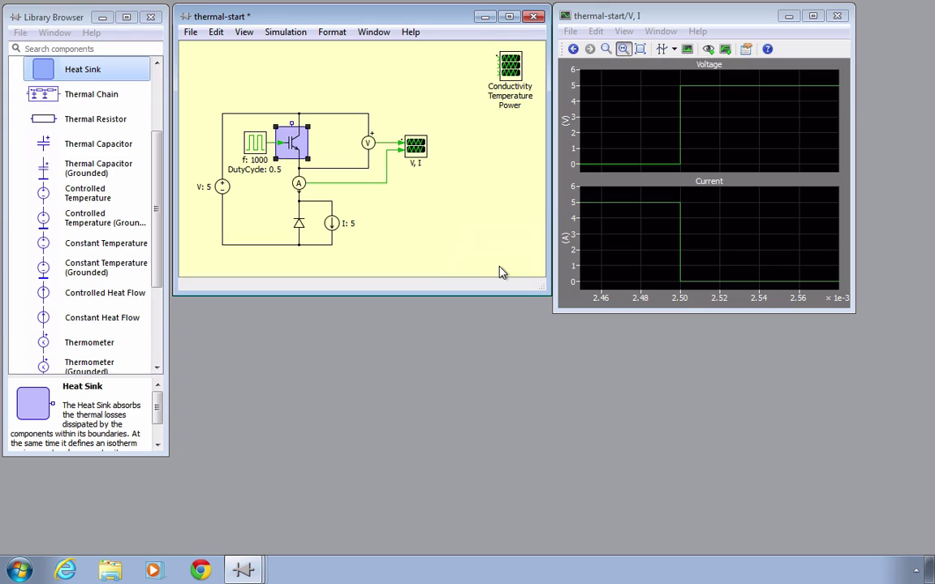
click(469, 210)
Examine the heat sink's terminal, thermal capacitance and initial temperature parameters.
double_click(289, 134)
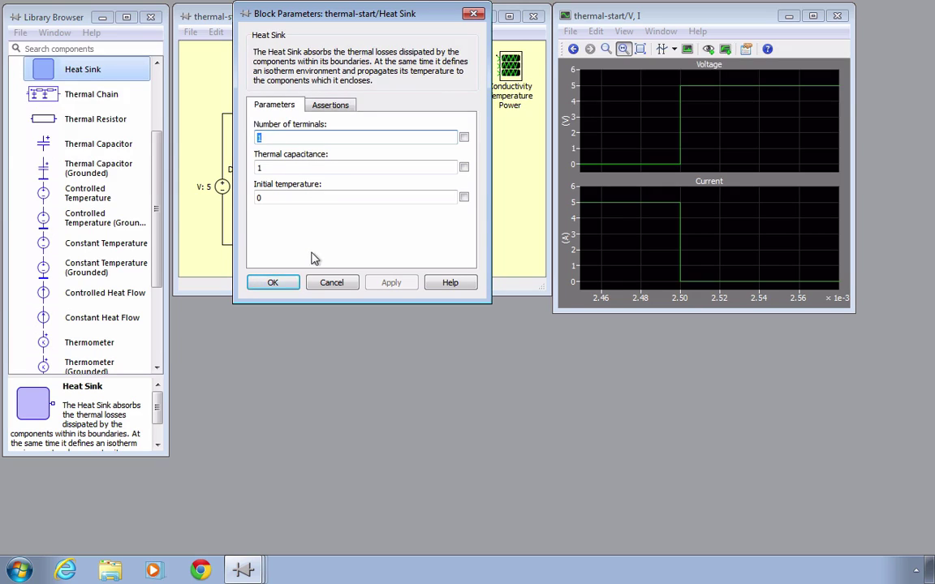
click(285, 283)
click(362, 207)
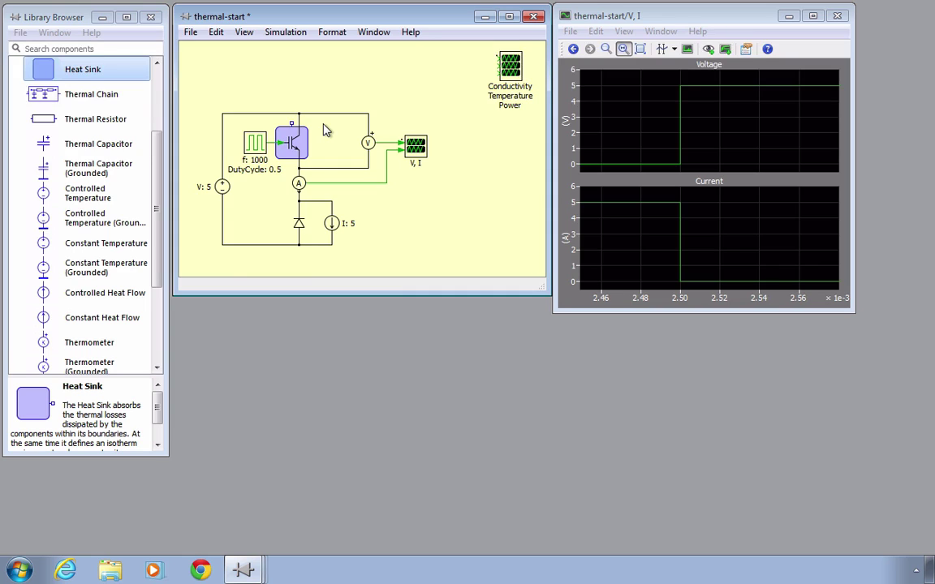
Add a Thermal Resistor and a grounded Constant Temperature source above the circuit and wire them in series to the heat sink.
drag(119, 122, 342, 93)
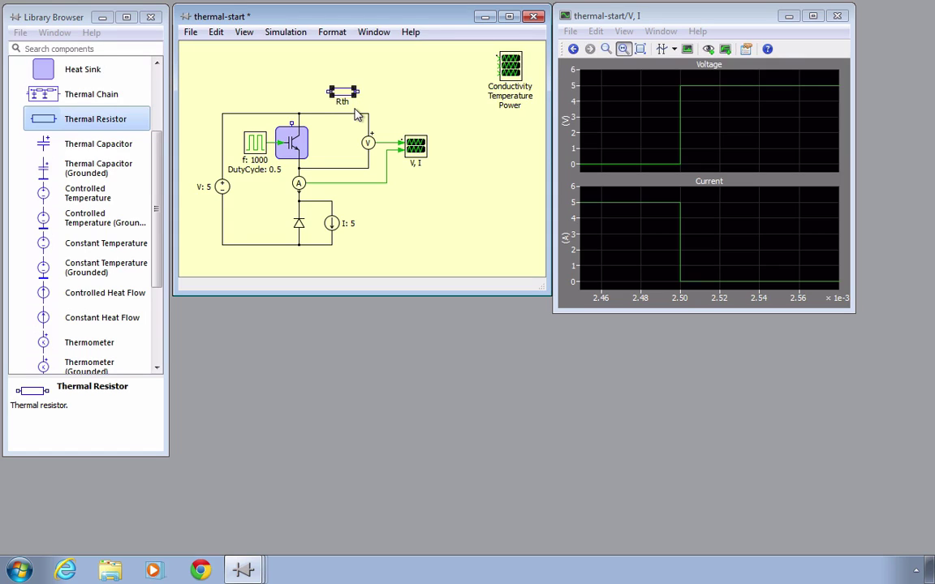
mouse_move(97, 267)
mouse_down()
mouse_move(114, 268)
mouse_move(357, 128)
mouse_move(410, 114)
mouse_move(361, 84)
mouse_move(259, 90)
mouse_move(262, 110)
mouse_move(292, 114)
mouse_up()
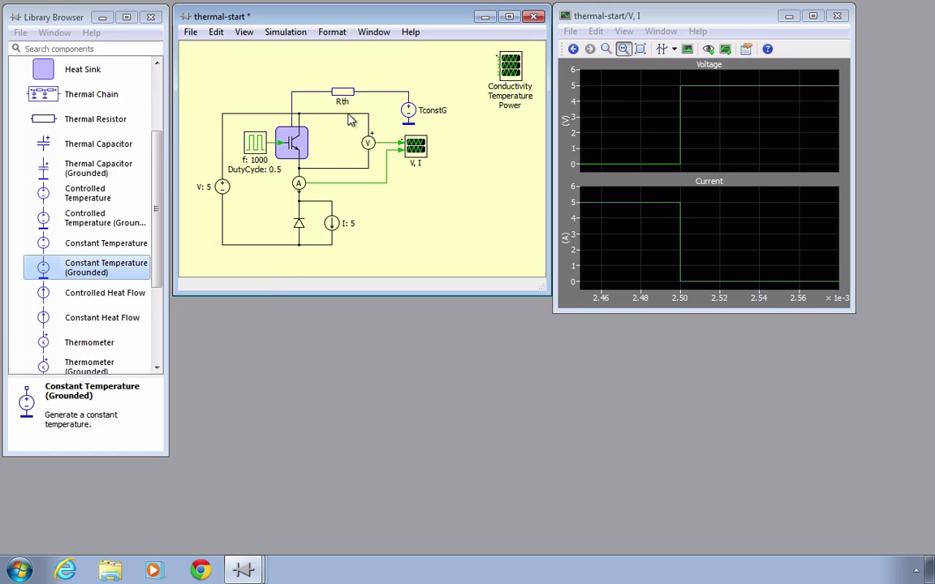
Show the thermal resistor's resistance of 1 on the schematic, and set the constant temperature source to 25 with its value shown.
double_click(343, 92)
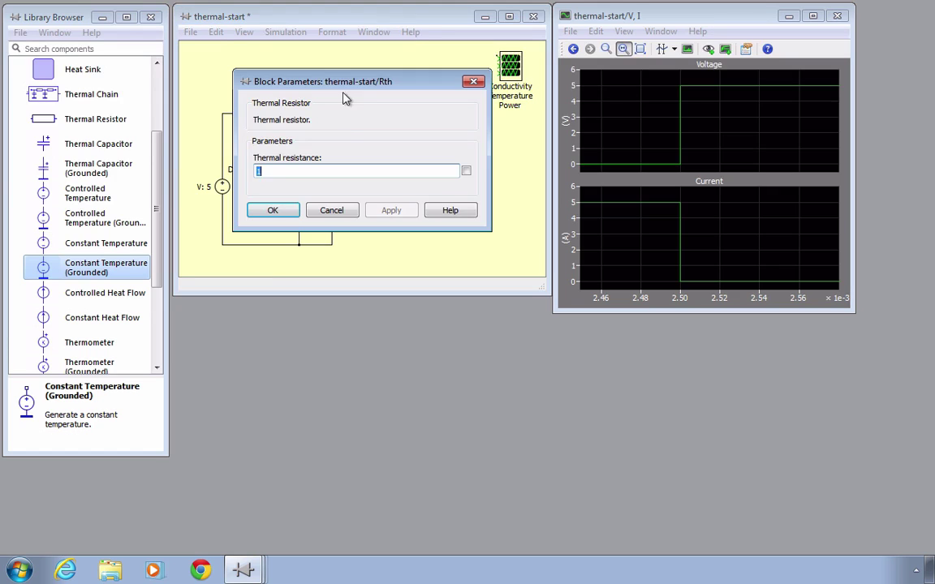
click(270, 211)
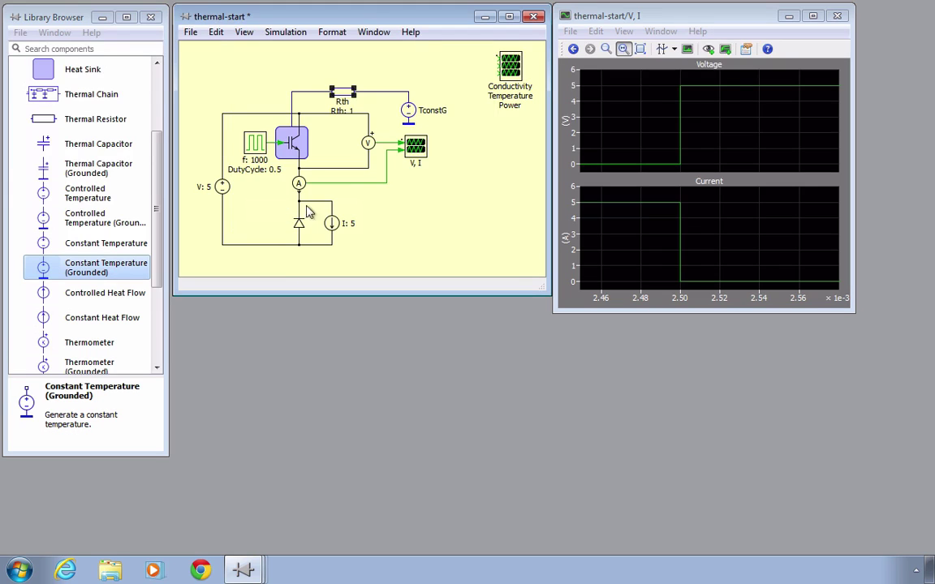
double_click(408, 109)
text(25)
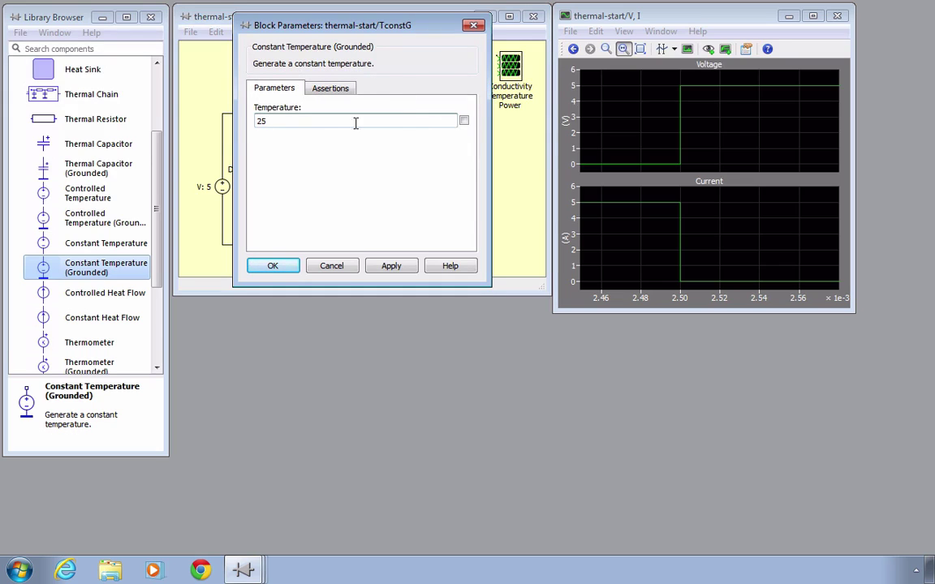
click(464, 120)
click(272, 266)
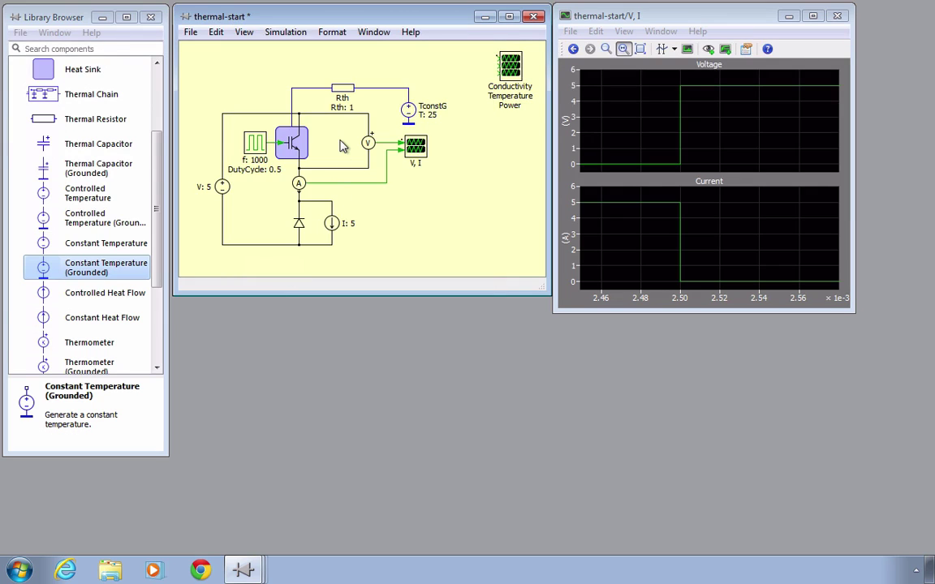
Set the heat sink's thermal capacitance to 0.005 and its initial temperature to 25.
double_click(282, 160)
key(Tab)
text(0.005)
key(Tab)
text(25)
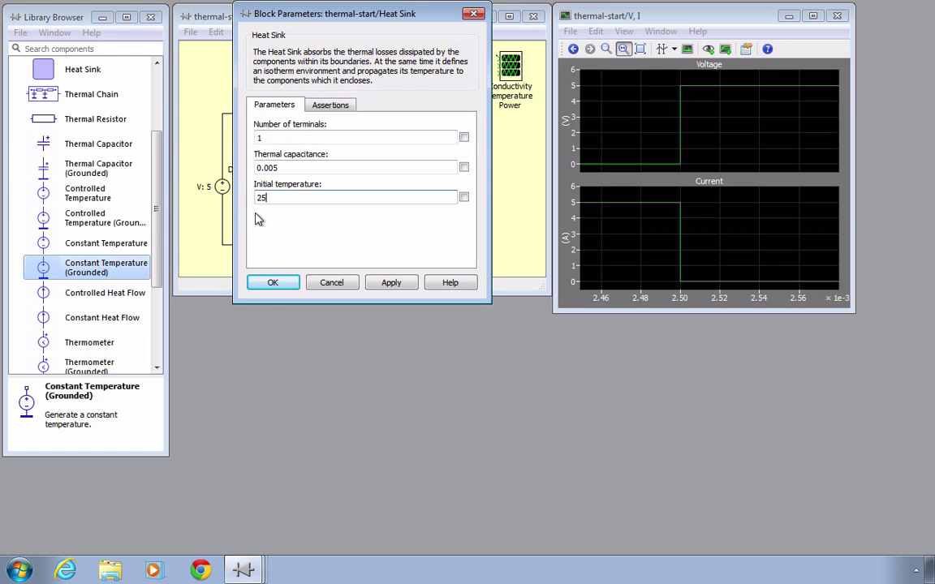
click(273, 284)
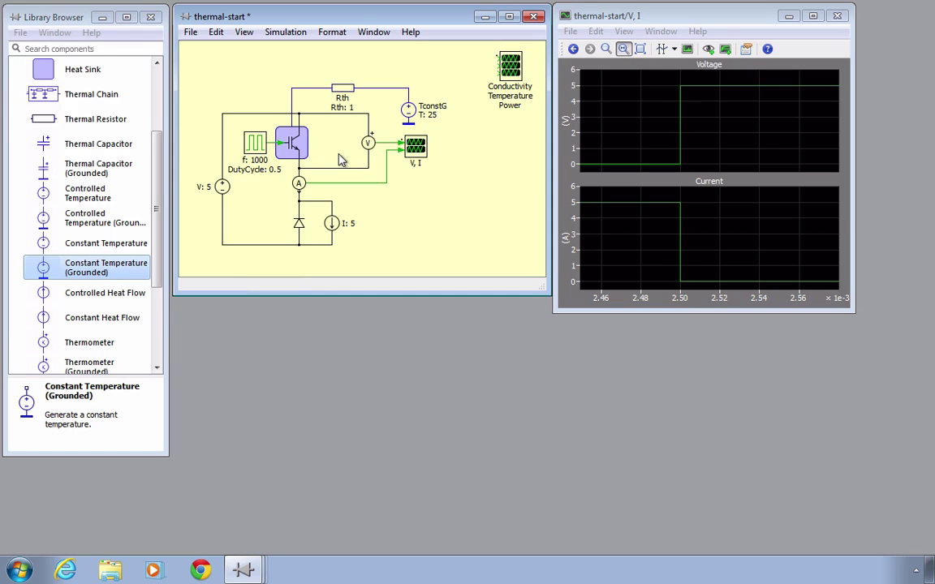
Place a Probe block beside the Conductivity, Temperature, Power scope and hide the probe's name.
click(160, 156)
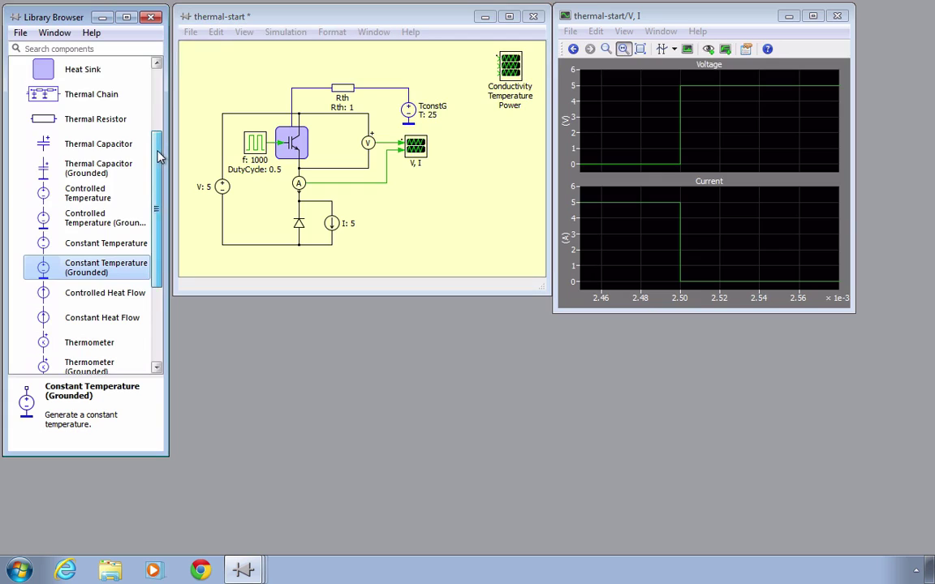
drag(160, 156, 156, 91)
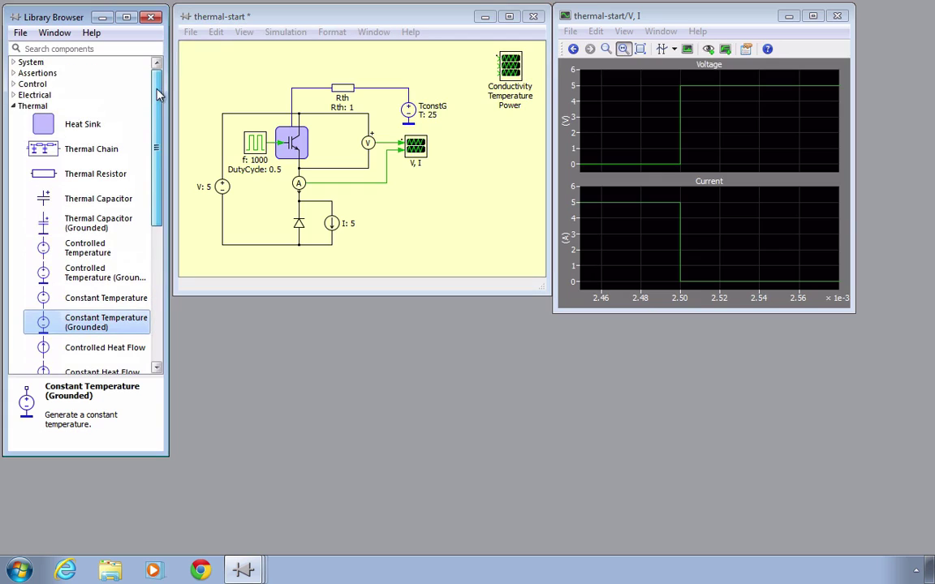
click(13, 64)
click(50, 157)
drag(50, 157, 450, 69)
right_click(451, 69)
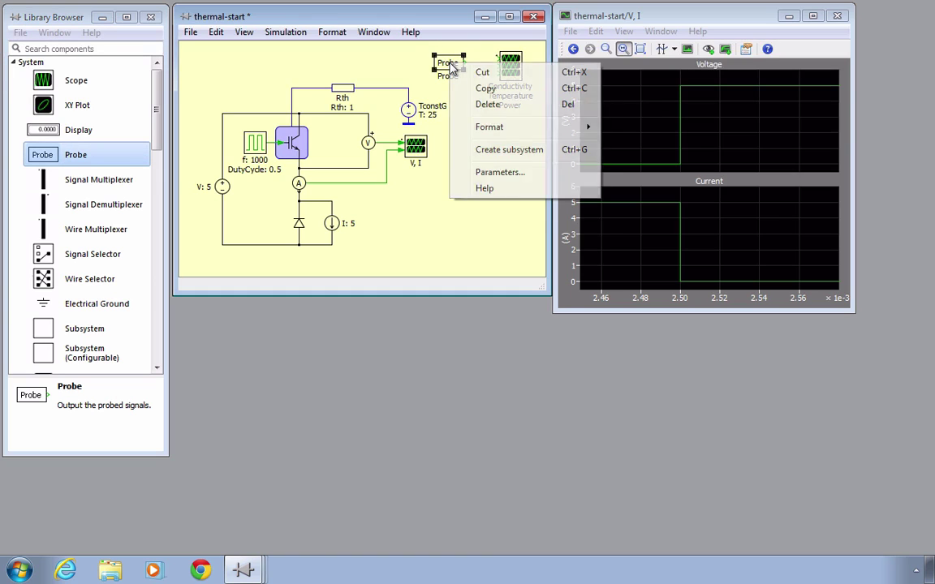
mouse_move(532, 125)
click(650, 182)
click(475, 95)
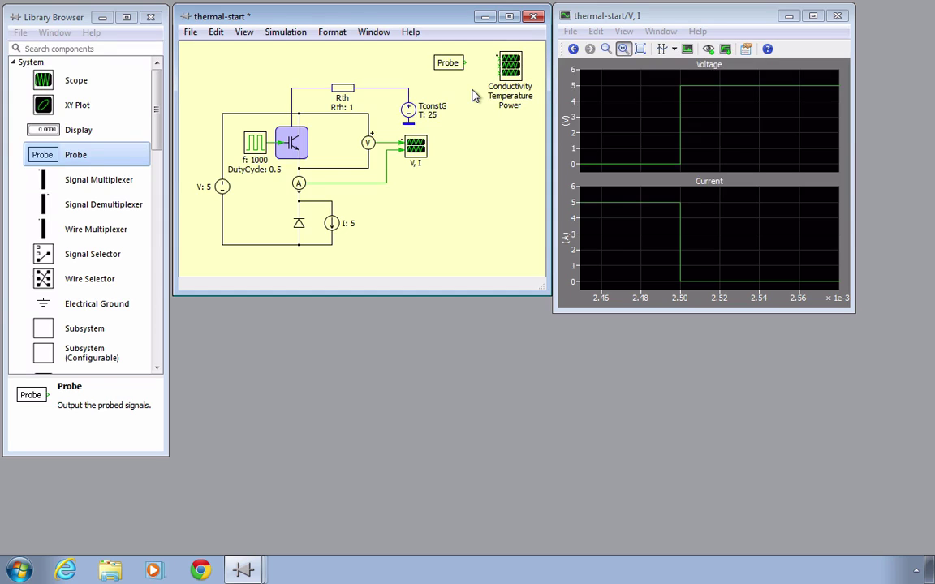
Open the Probe block's editor and add the IGBT to its probed components.
double_click(447, 62)
drag(387, 52, 353, 293)
drag(484, 334, 554, 337)
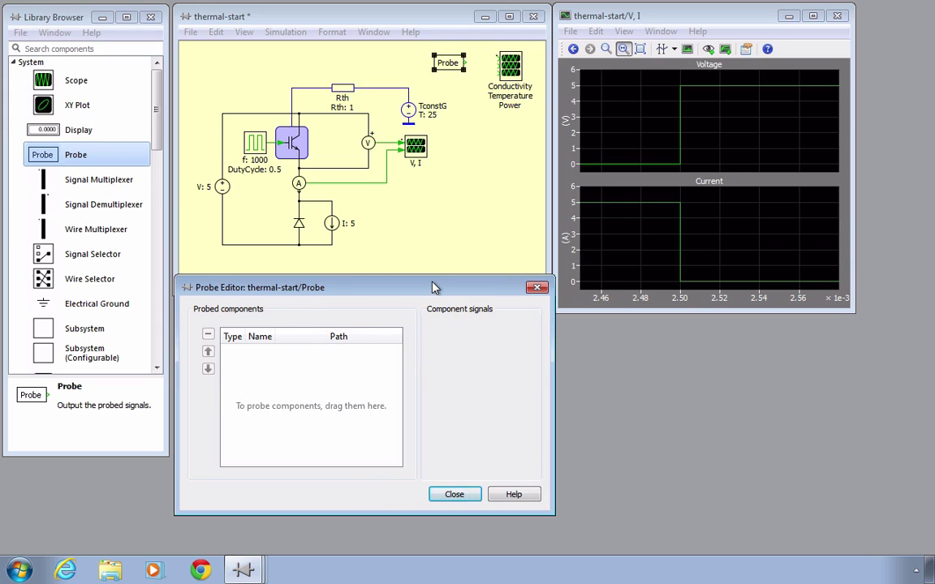
drag(277, 138, 291, 376)
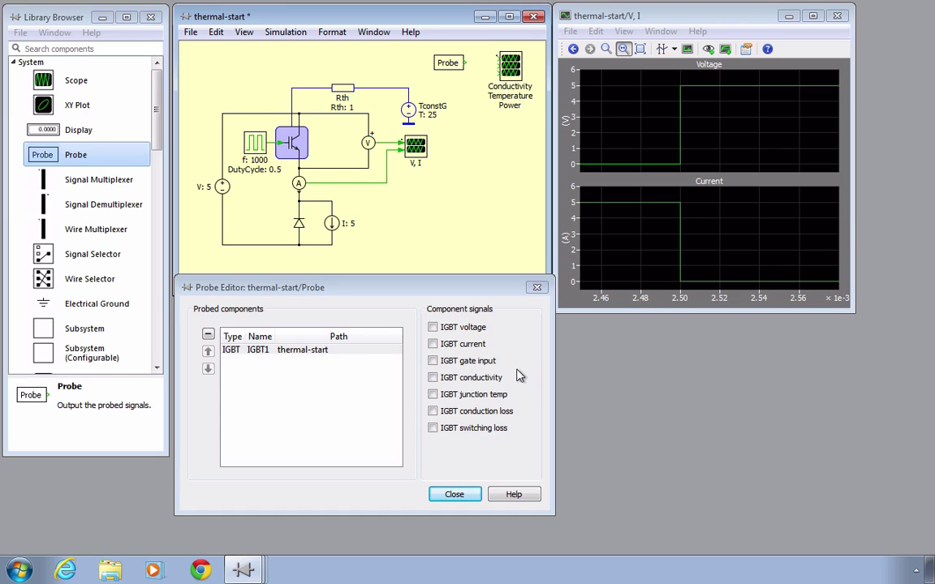
Probe the IGBT's conductivity, add the heat sink to the probed components with its temperature signal, and close the probe editor.
click(433, 378)
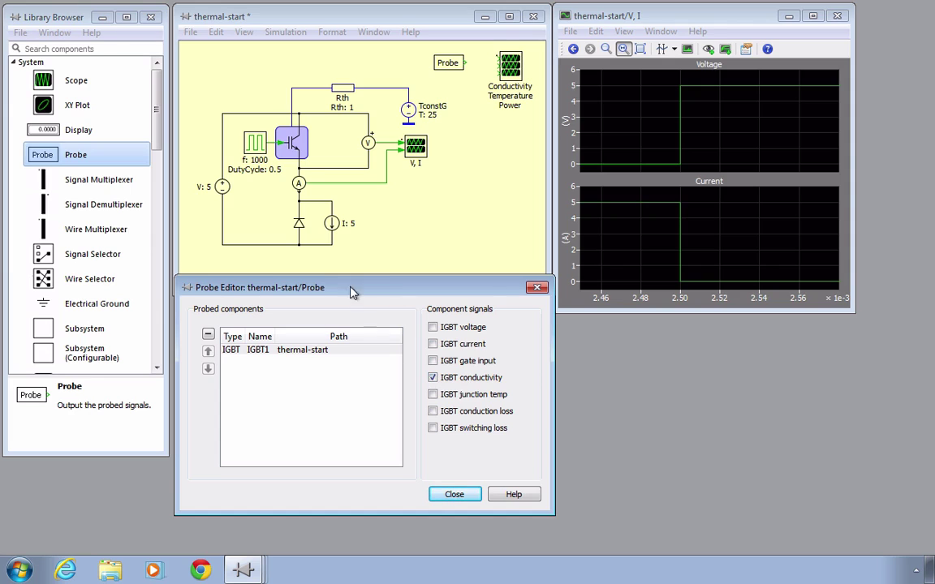
click(289, 158)
drag(289, 158, 448, 68)
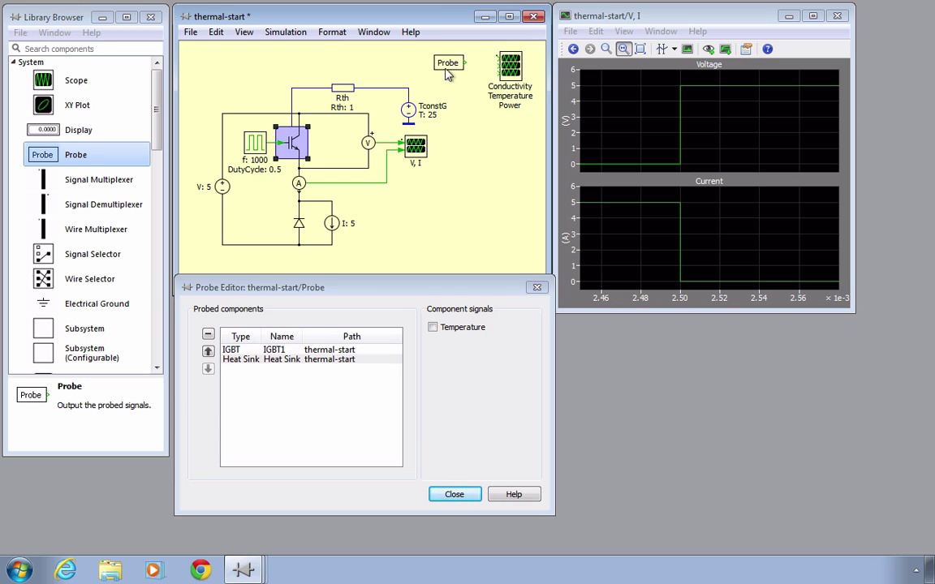
click(370, 358)
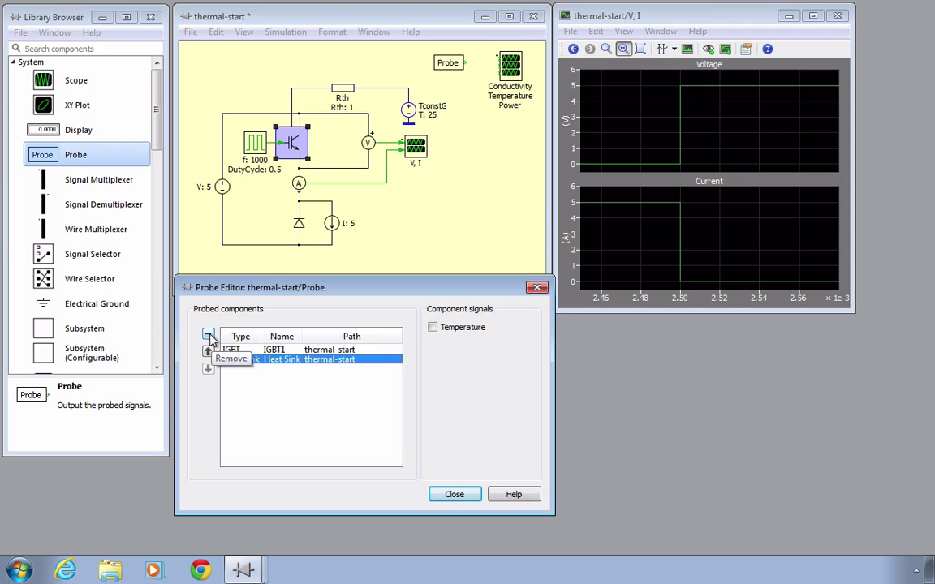
click(433, 328)
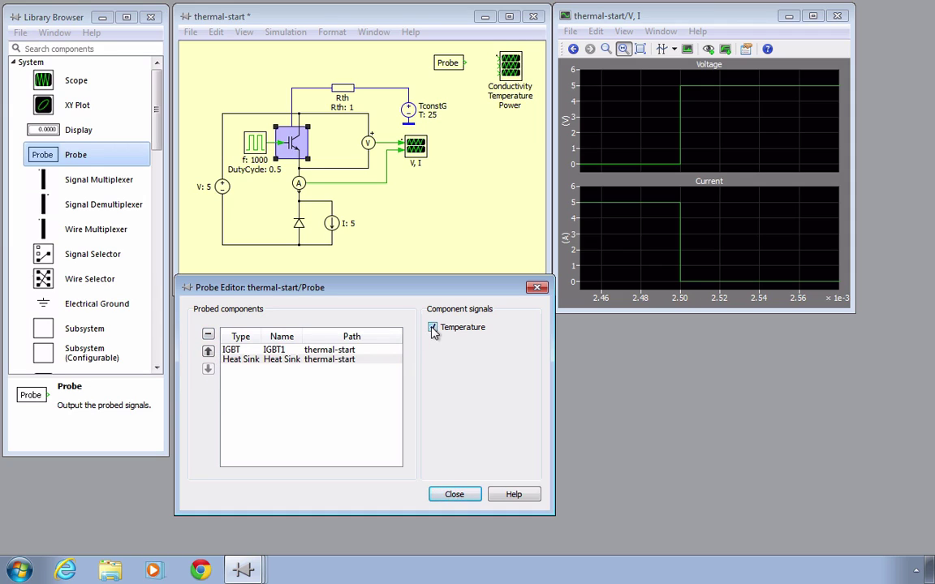
click(451, 493)
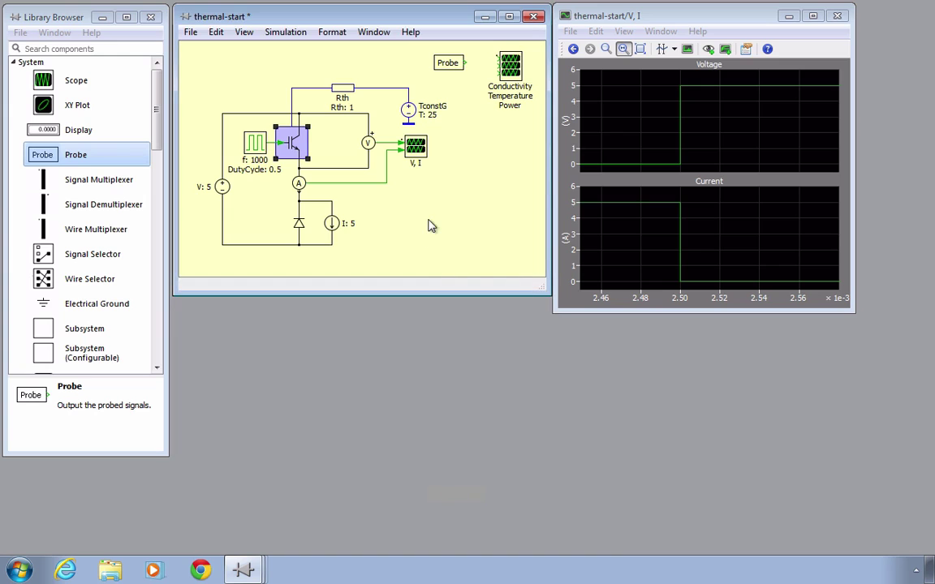
Place a Signal Demultiplexer with two outputs between the Probe and the Conductivity, Temperature, Power scope.
drag(46, 203, 482, 65)
double_click(479, 61)
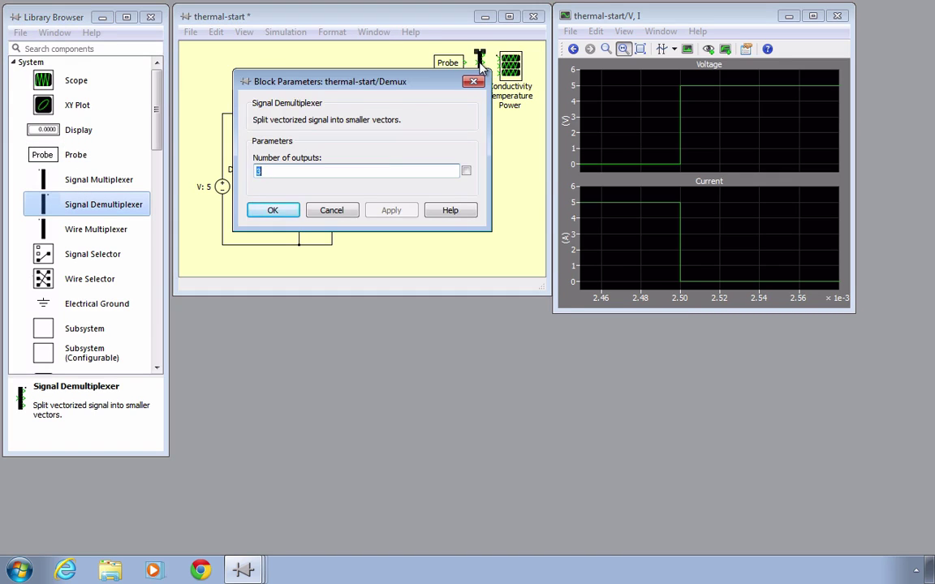
click(274, 210)
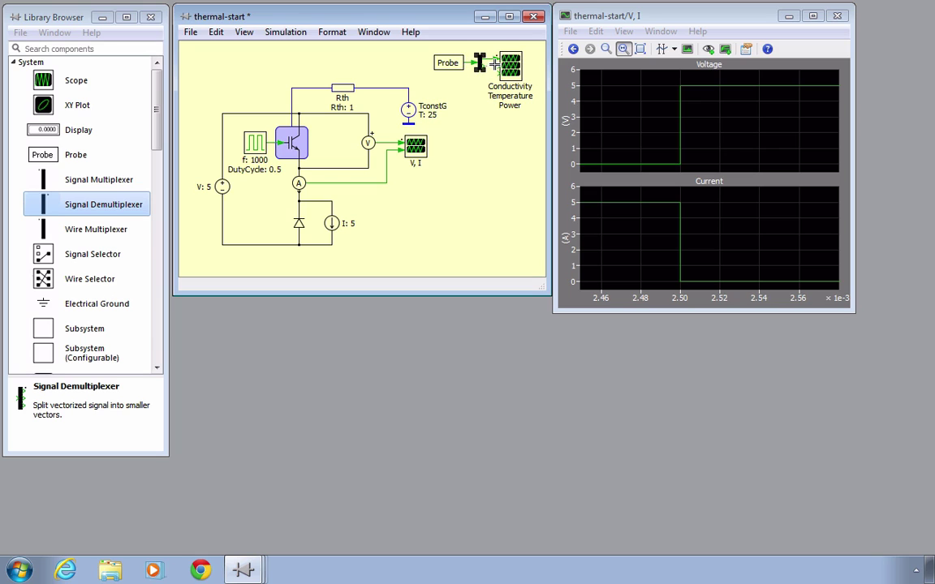
Insert a Heat Flow Meter between the thermal resistor and the constant temperature source, and wire its output to the scope's third input.
drag(154, 120, 151, 309)
drag(47, 317, 445, 70)
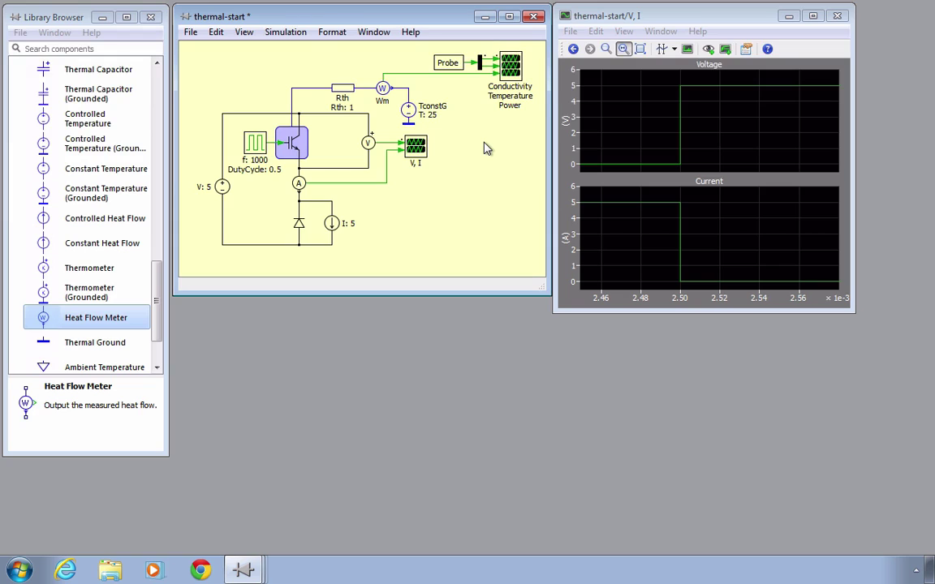
Run the simulation and open the Conductivity, Temperature, Power scope.
click(285, 32)
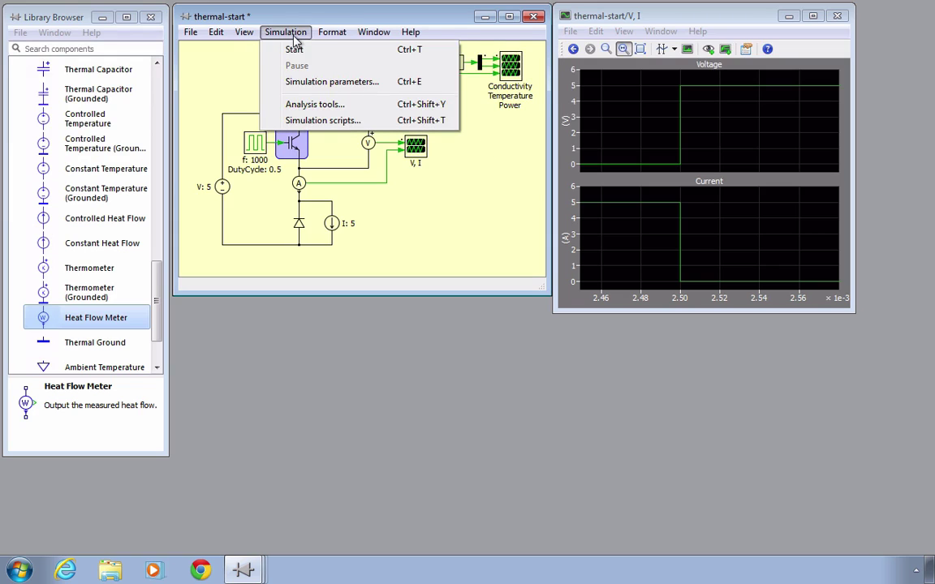
click(353, 55)
double_click(511, 72)
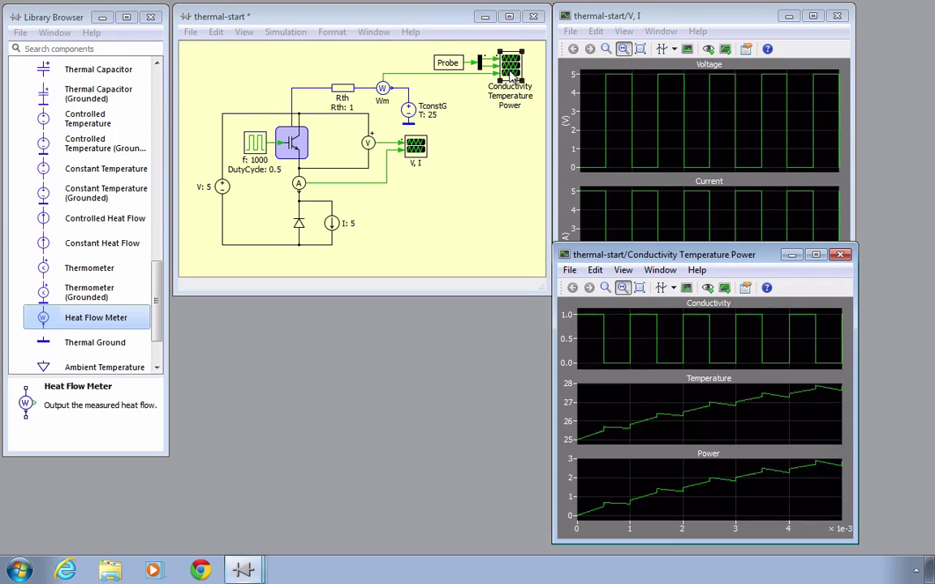
click(509, 171)
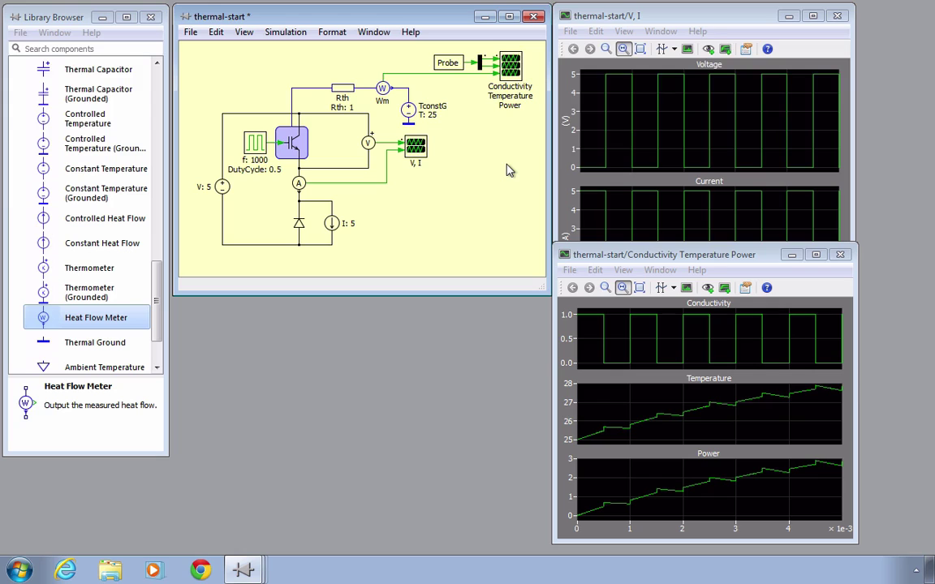
Zoom the scope in on one switching period from about 2 to 3 ms, and narrow the power plot's vertical range around the curve.
drag(680, 424, 730, 422)
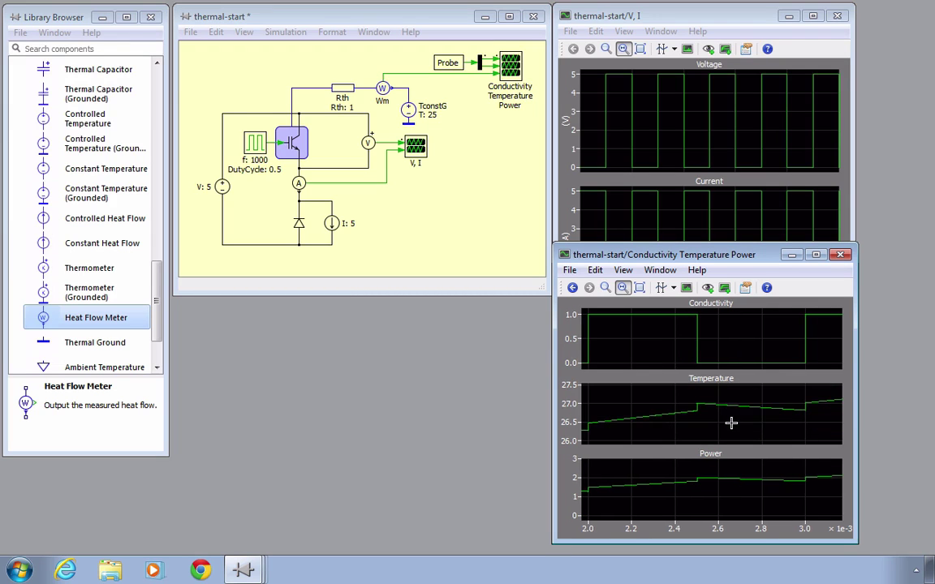
drag(722, 468, 721, 500)
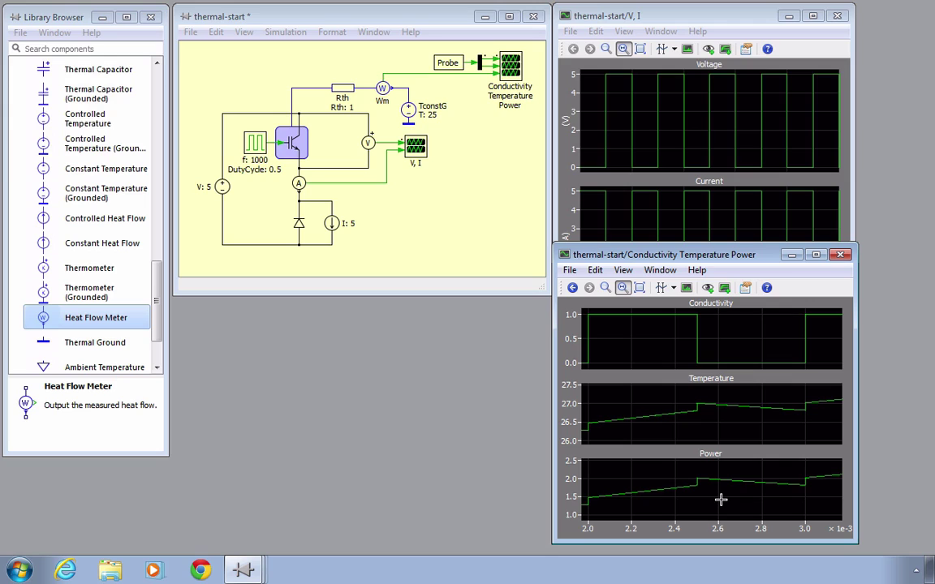
click(522, 249)
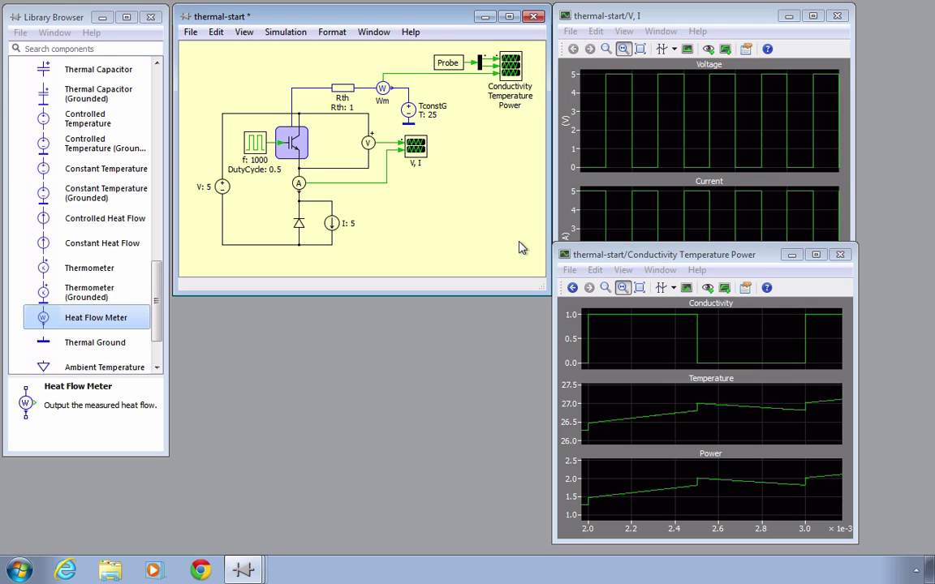